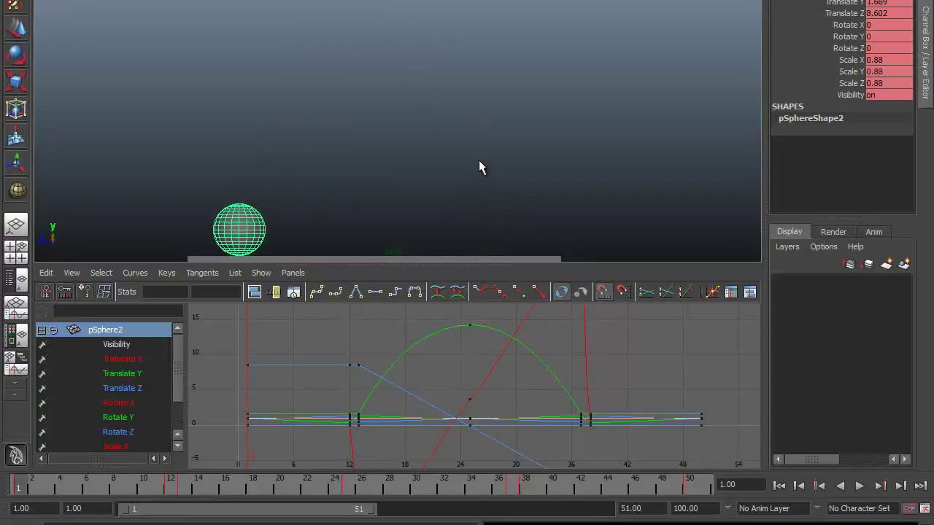
# Play back the bouncing ball animation from the first frame to review its timing.
pyautogui.click(271, 204)
pyautogui.click(862, 486)
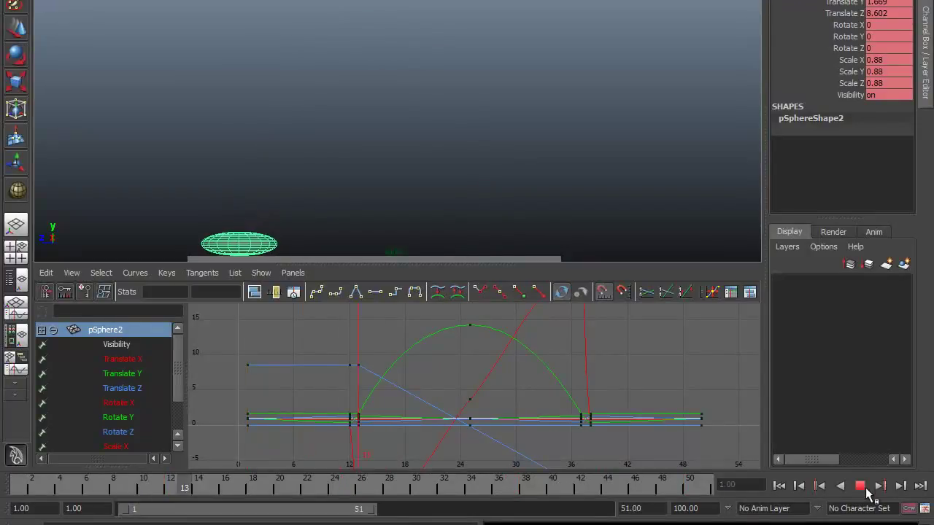
pyautogui.click(582, 164)
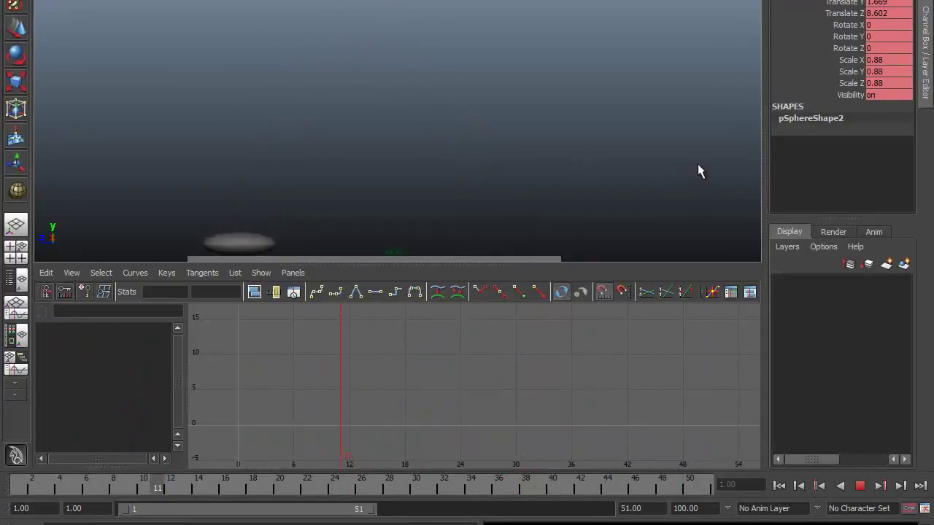
pyautogui.click(861, 485)
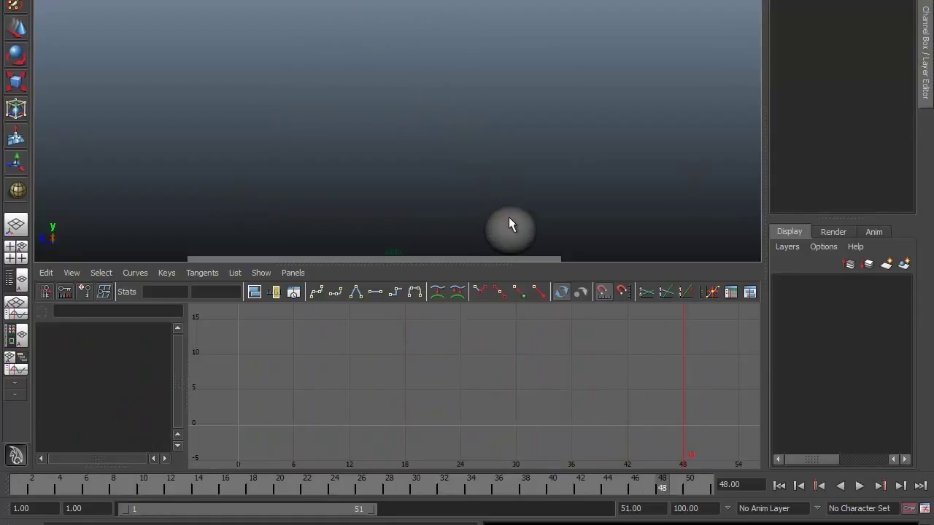
# Select the ball and shift its frame-13 key to frame 14 on the time slider.
pyautogui.click(511, 226)
pyautogui.moveTo(151, 492); pyautogui.dragTo(188, 488)
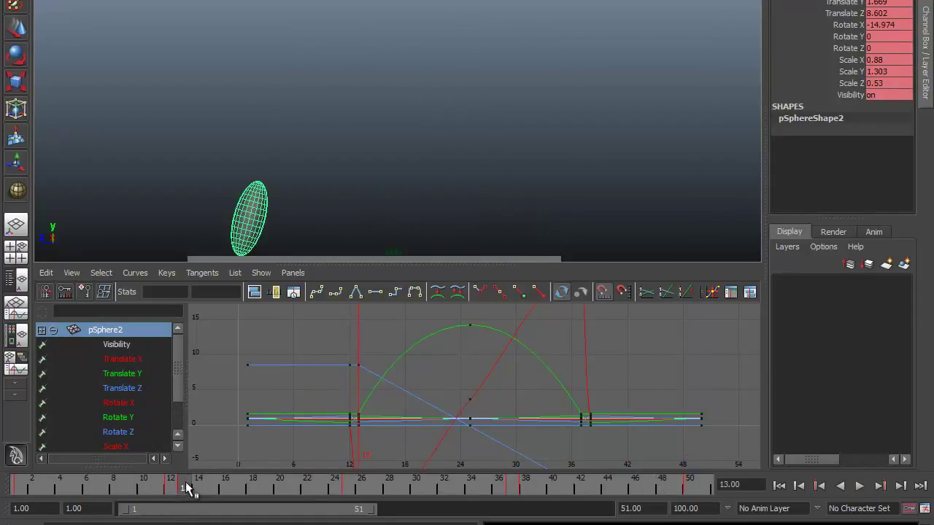
pyautogui.hotkey('alt', 'v')
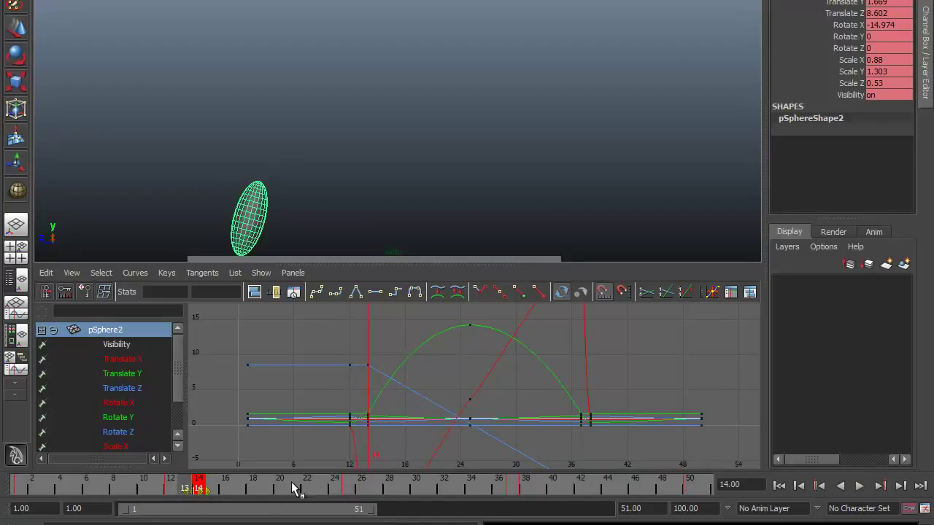
pyautogui.moveTo(167, 500)
pyautogui.mouseDown()
pyautogui.moveTo(198, 496)
pyautogui.moveTo(158, 496)
pyautogui.mouseUp()
# Replay the bounce to check the new timing, stopping at the landing squash.
pyautogui.click(509, 130)
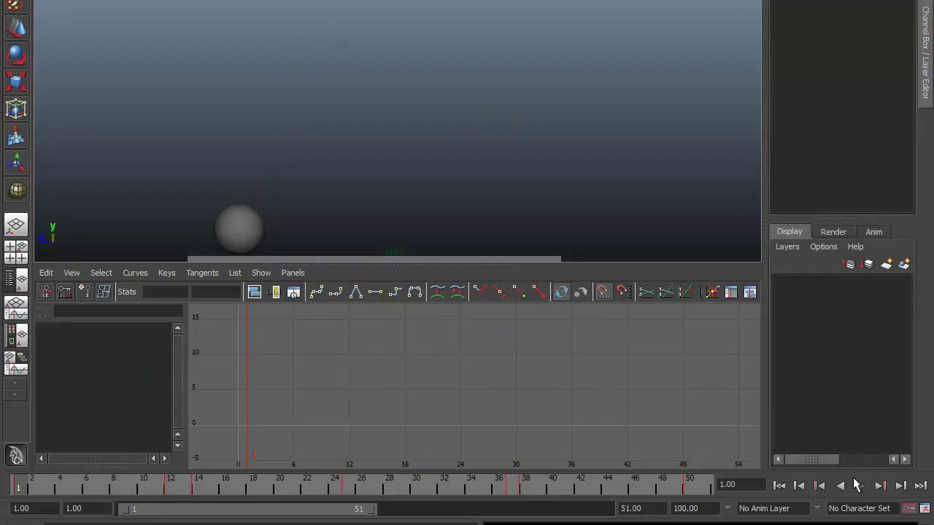
pyautogui.click(857, 486)
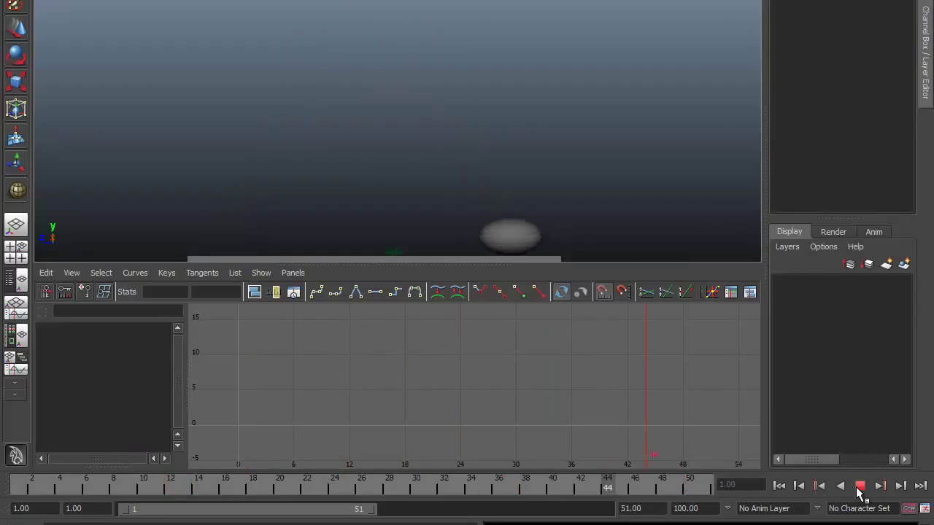
pyautogui.click(858, 486)
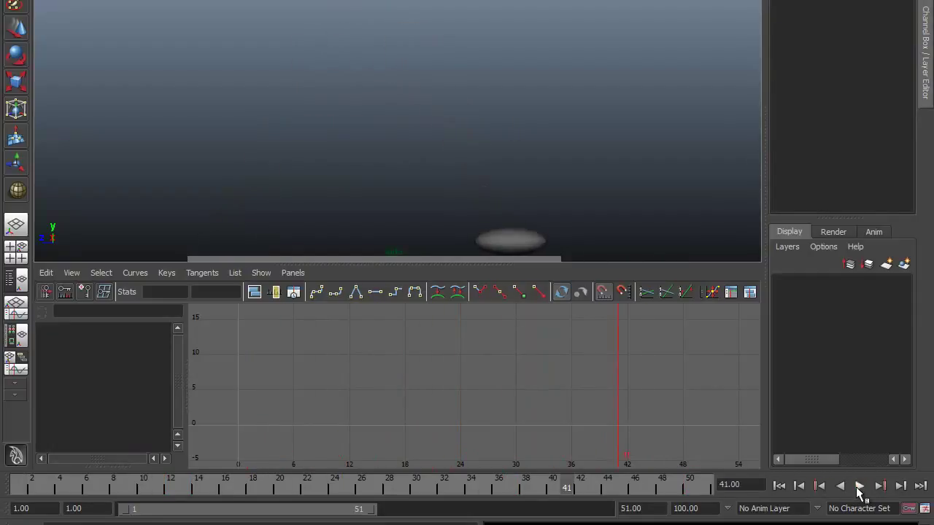
pyautogui.click(511, 240)
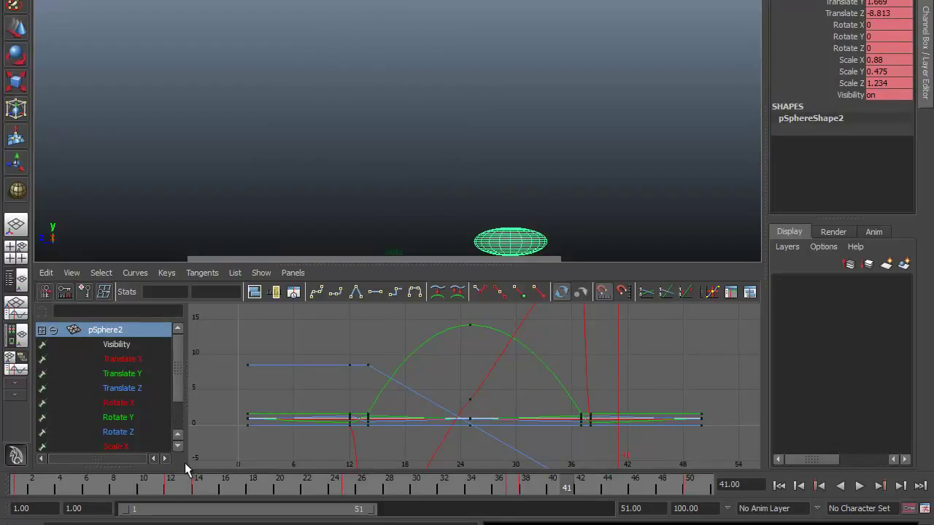
# Step through the first bounce around the frame-14 takeoff and play it back.
pyautogui.click(199, 487)
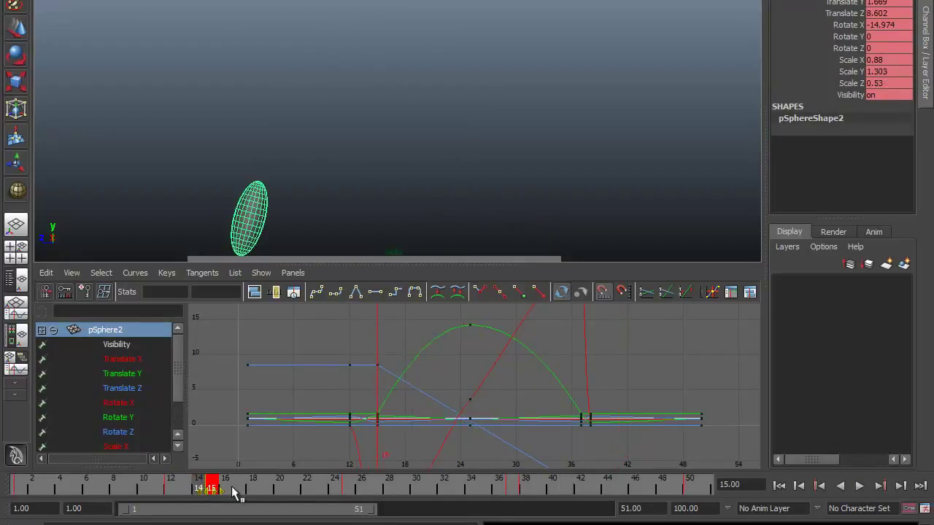
pyautogui.moveTo(209, 492); pyautogui.dragTo(0, 500)
pyautogui.moveTo(169, 486); pyautogui.dragTo(208, 489)
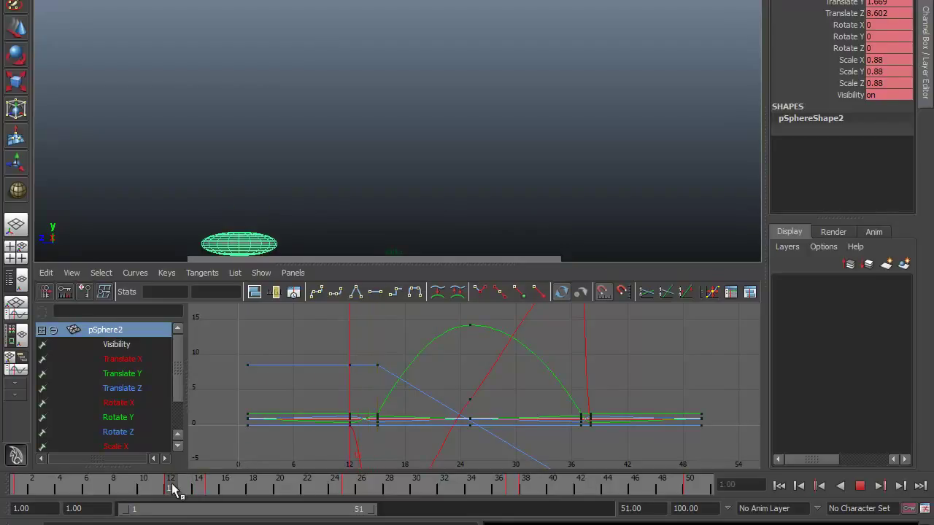
pyautogui.click(779, 485)
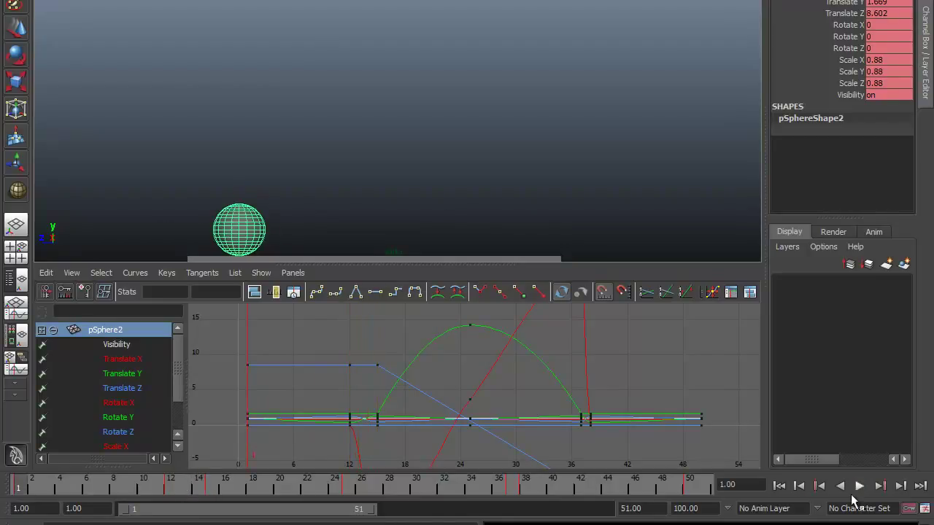
pyautogui.click(860, 486)
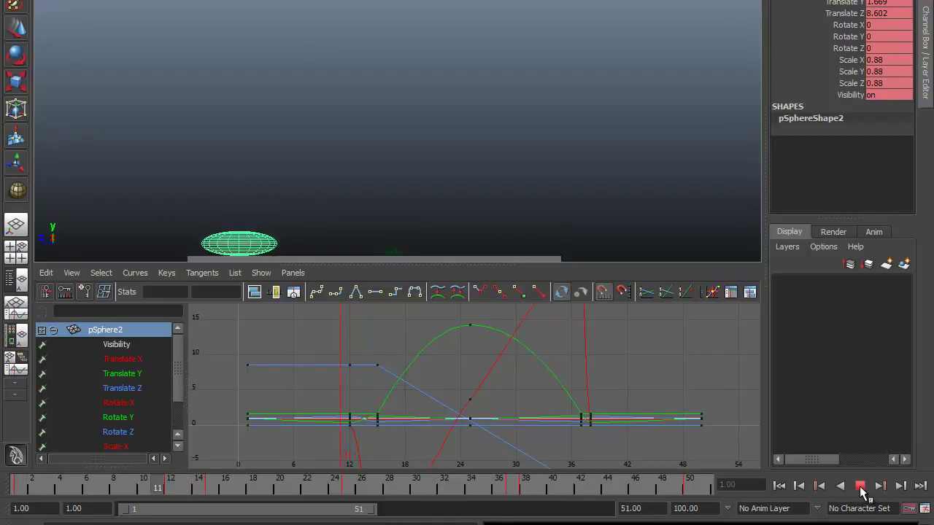
pyautogui.click(606, 101)
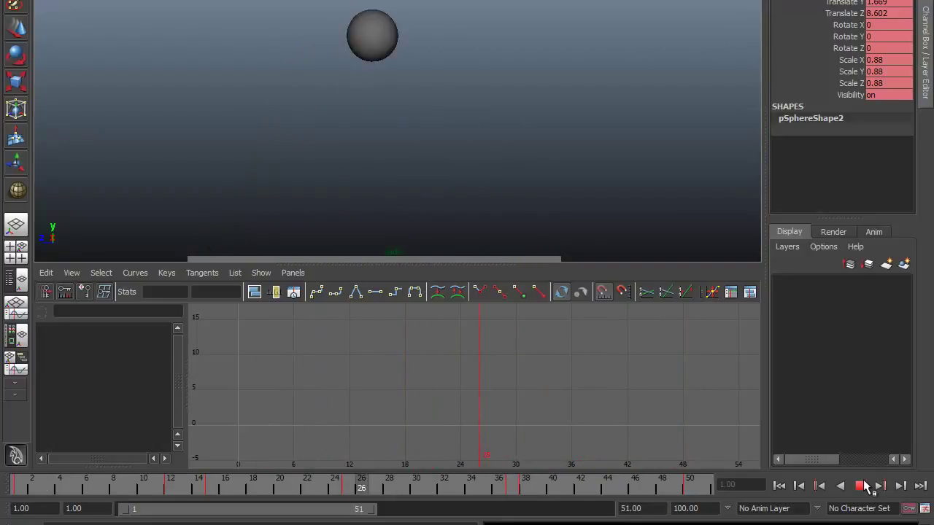
# Select the ball and move its takeoff key from frame 15 to frame 17.
pyautogui.click(388, 28)
pyautogui.click(440, 79)
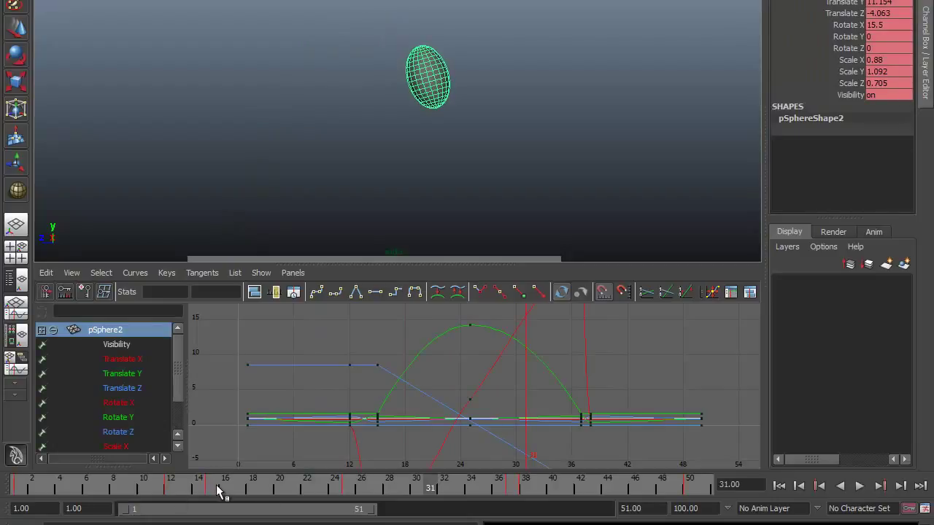
pyautogui.click(216, 489)
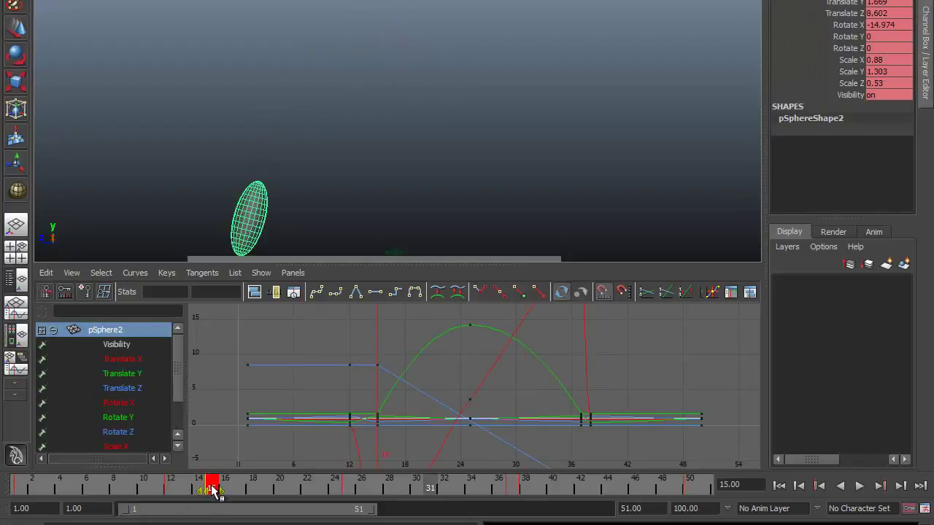
pyautogui.moveTo(212, 490); pyautogui.dragTo(240, 487)
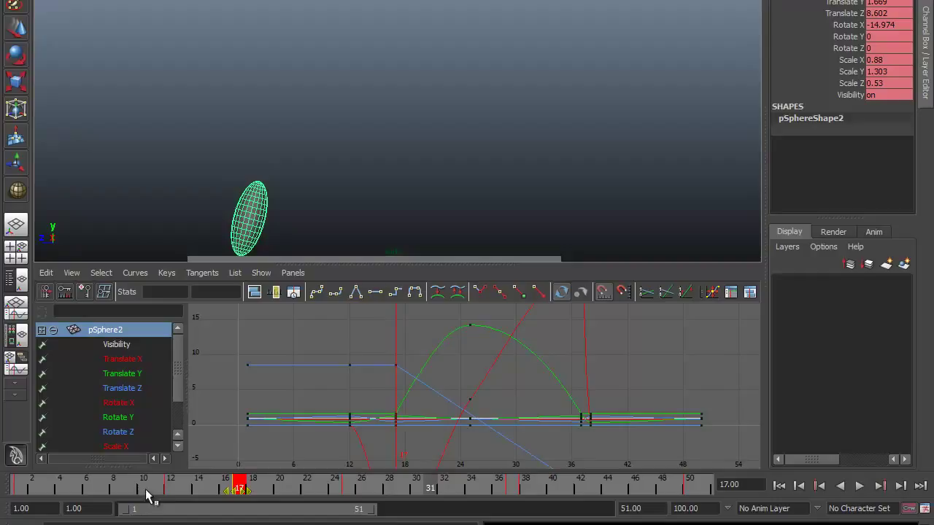
# Replay the bounce from frame 1 to watch the longer squashed hold.
pyautogui.click(175, 487)
pyautogui.hotkey('alt', 'v')
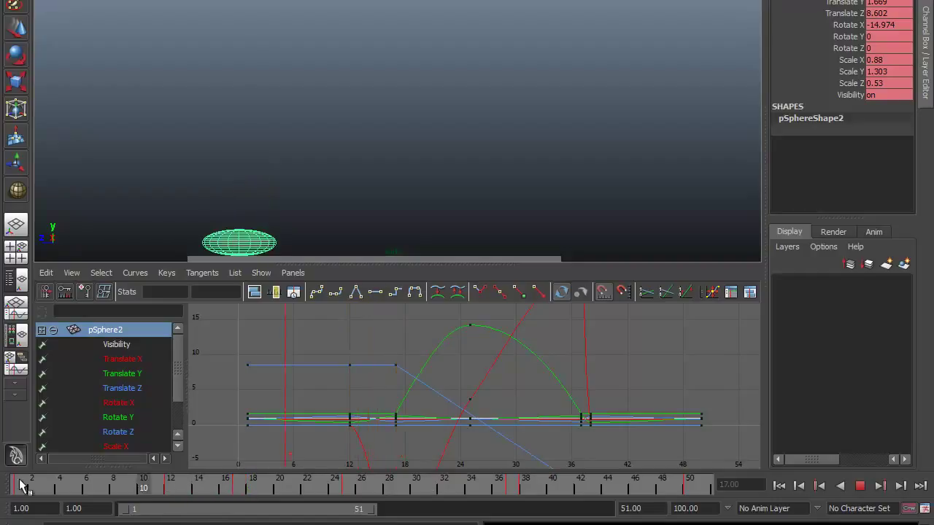
pyautogui.click(20, 487)
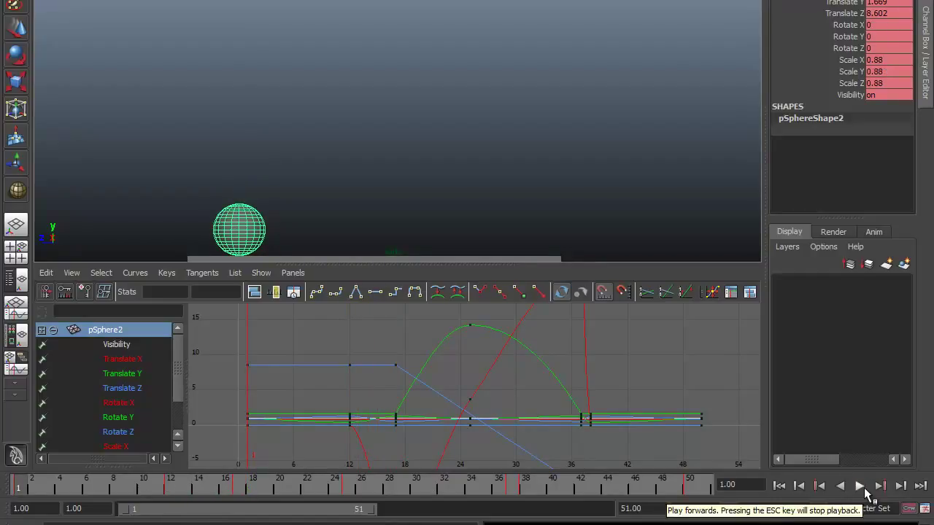
pyautogui.click(859, 485)
pyautogui.click(603, 122)
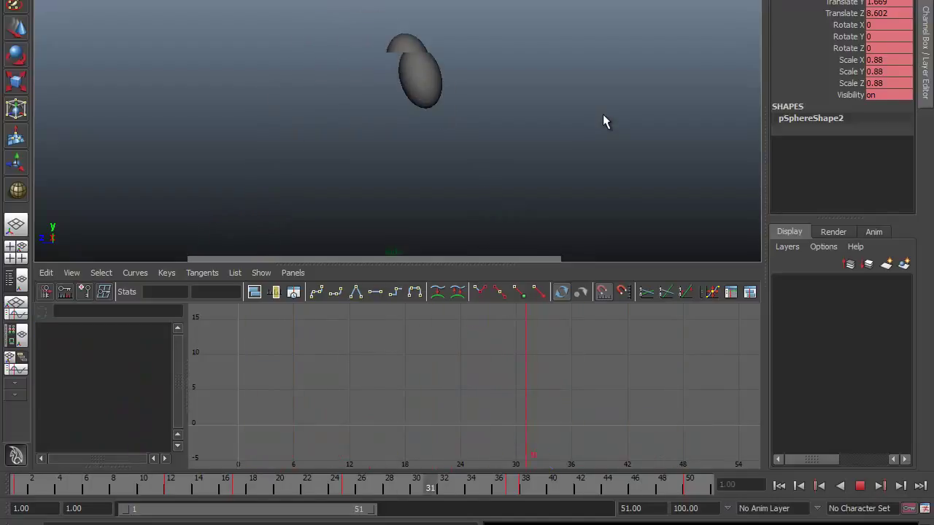
pyautogui.click(860, 486)
# Undo the takeoff key shifts and move the landing key from frame 37 to 34.
pyautogui.click(239, 237)
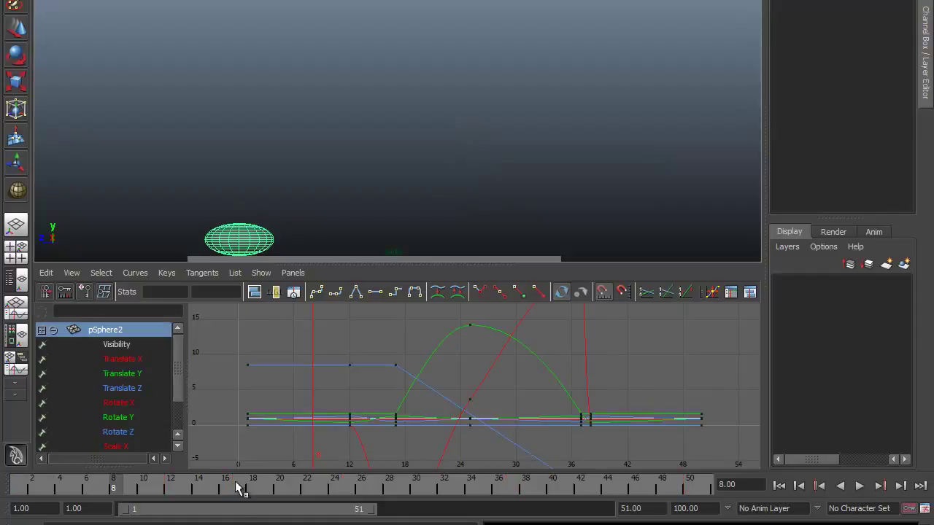
pyautogui.click(240, 487)
pyautogui.hotkey('alt', 'v')
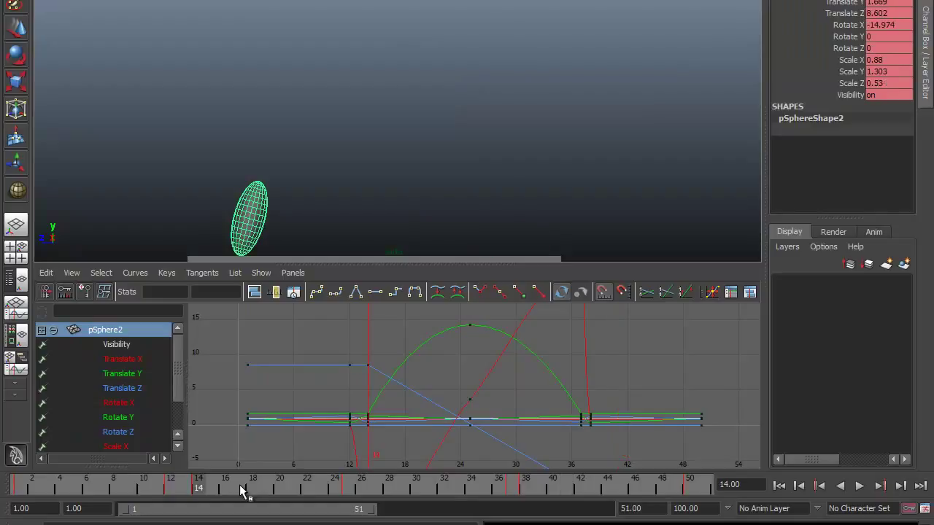
pyautogui.moveTo(173, 489); pyautogui.dragTo(511, 490)
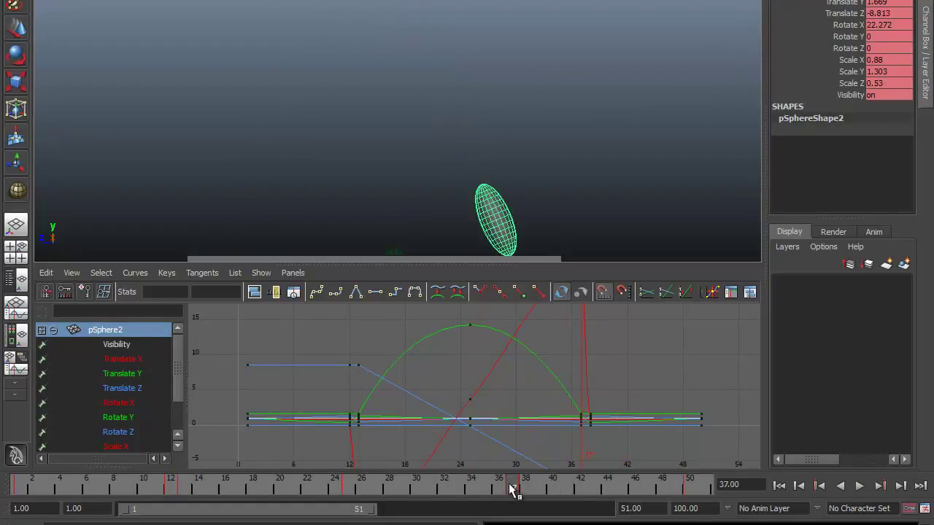
pyautogui.moveTo(511, 489)
pyautogui.mouseDown()
pyautogui.moveTo(402, 491)
pyautogui.moveTo(525, 491)
pyautogui.moveTo(125, 469)
pyautogui.moveTo(18, 485)
pyautogui.mouseUp()
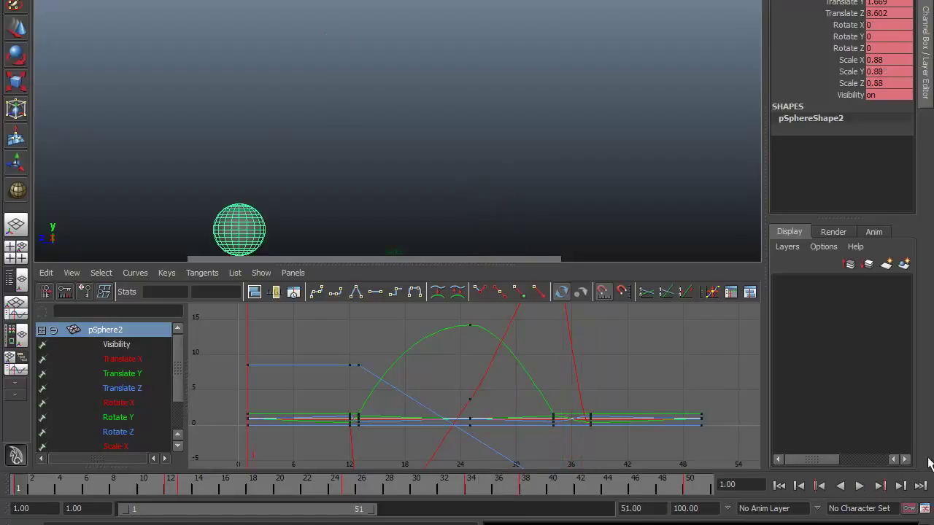
# Play back the new landing, undo the last change, and scrub to the flattened landing at frame 41.
pyautogui.click(538, 120)
pyautogui.click(860, 487)
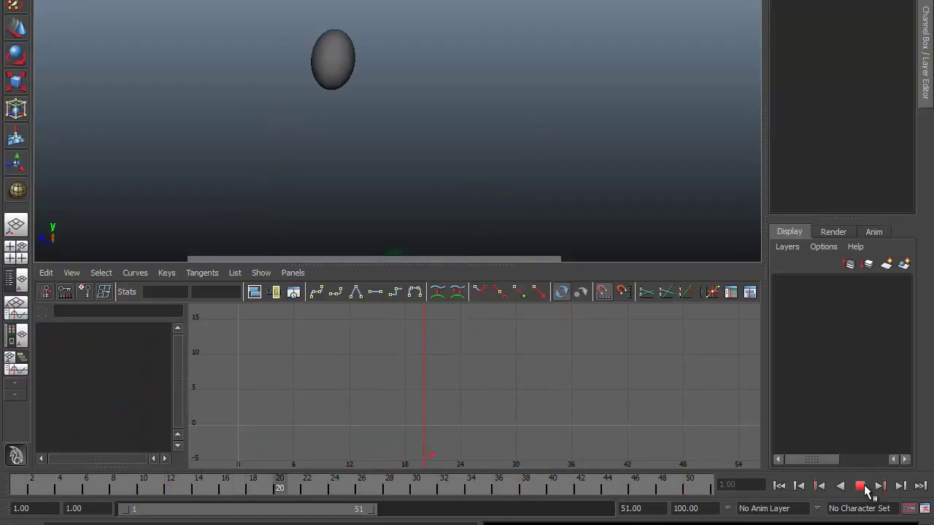
pyautogui.click(860, 486)
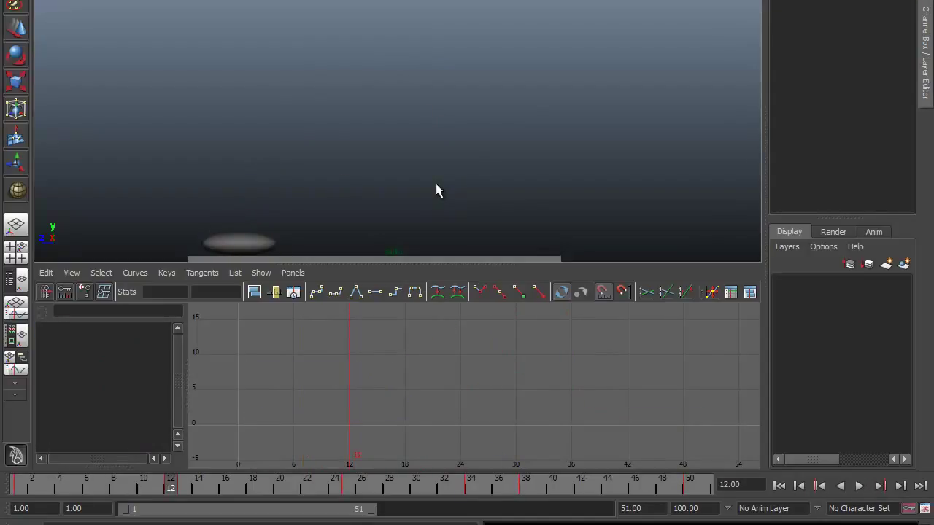
pyautogui.hotkey('ctrl', 'z')
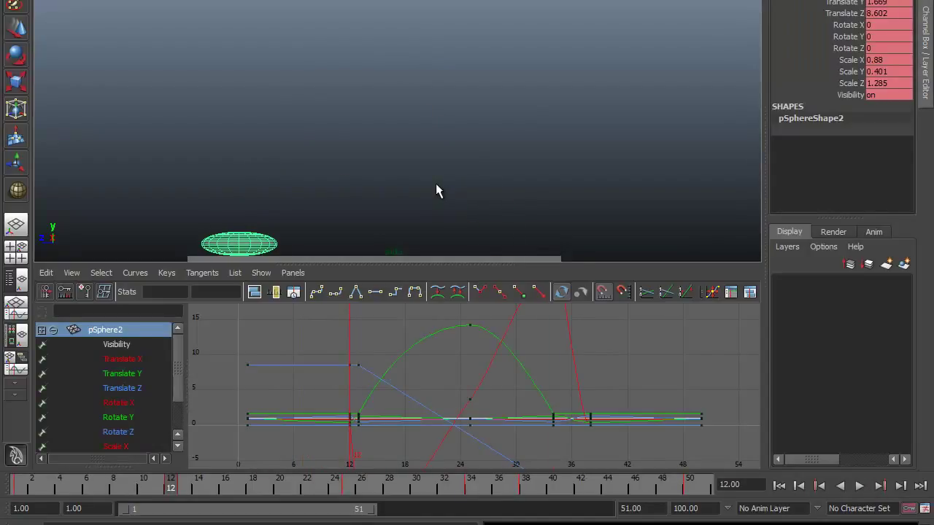
pyautogui.hotkey('ctrl', 'z')
pyautogui.click(389, 176)
pyautogui.hotkey('alt', 'v')
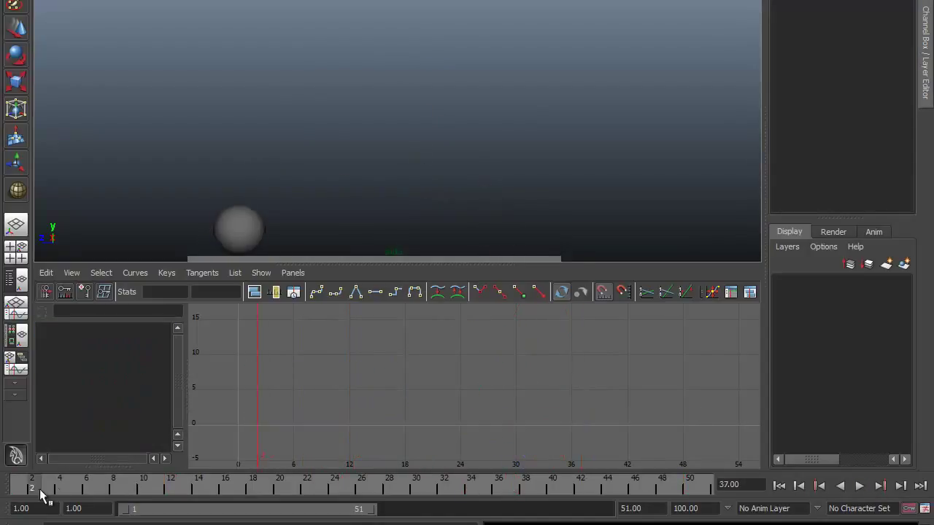
pyautogui.moveTo(389, 485)
pyautogui.mouseDown()
pyautogui.moveTo(694, 487)
pyautogui.moveTo(558, 490)
pyautogui.mouseUp()
pyautogui.keyDown('alt'); pyautogui.moveTo(461, 212); pyautogui.dragTo(486, 142, button='middle'); pyautogui.keyUp('alt')
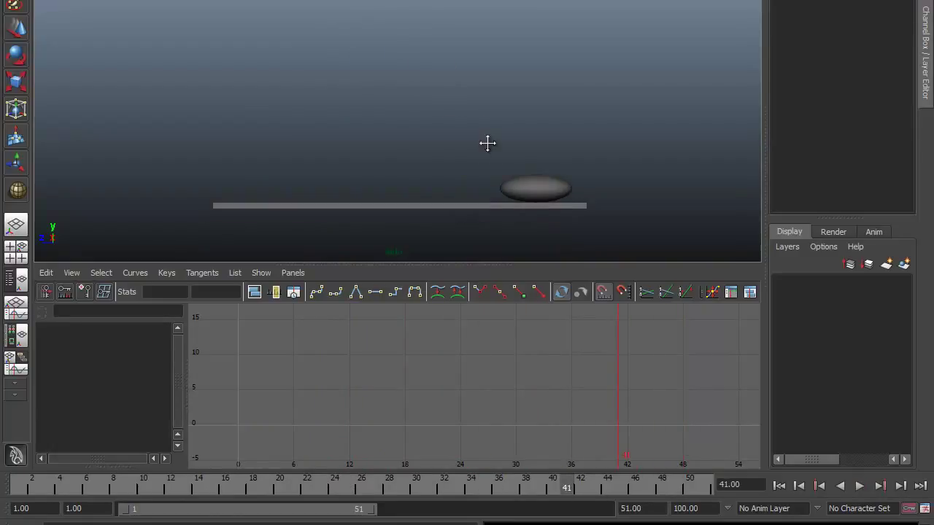
# Select the ball and step through the first bounce and takeoff around frame 16.
pyautogui.click(517, 188)
pyautogui.moveTo(73, 494); pyautogui.dragTo(319, 482)
pyautogui.keyDown('alt'); pyautogui.moveTo(394, 177); pyautogui.dragTo(392, 206, button='middle'); pyautogui.keyUp('alt')
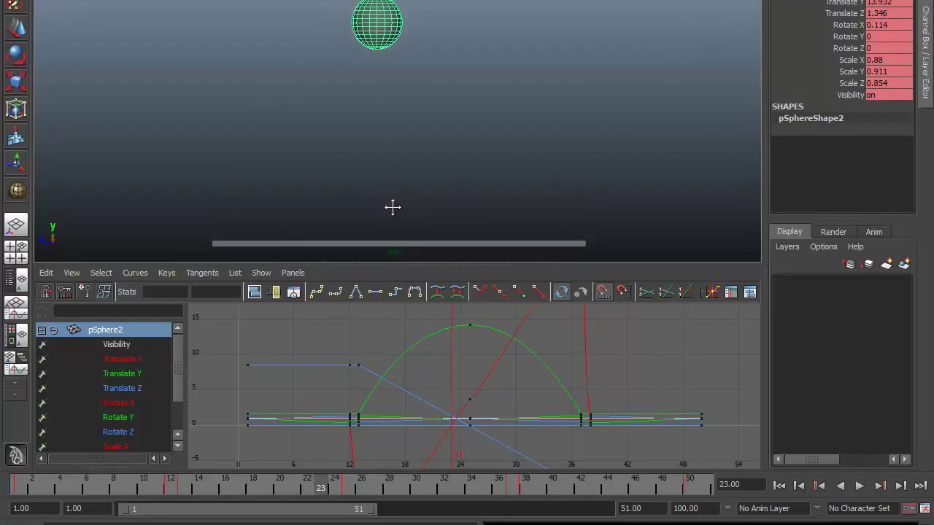
pyautogui.moveTo(175, 493)
pyautogui.mouseDown()
pyautogui.moveTo(371, 483)
pyautogui.moveTo(225, 488)
pyautogui.mouseUp()
pyautogui.keyDown('alt'); pyautogui.moveTo(389, 157); pyautogui.dragTo(386, 168, button='middle'); pyautogui.keyUp('alt')
pyautogui.moveTo(167, 487)
pyautogui.mouseDown()
pyautogui.moveTo(281, 492)
pyautogui.moveTo(156, 492)
pyautogui.moveTo(245, 501)
pyautogui.moveTo(443, 489)
pyautogui.mouseUp()
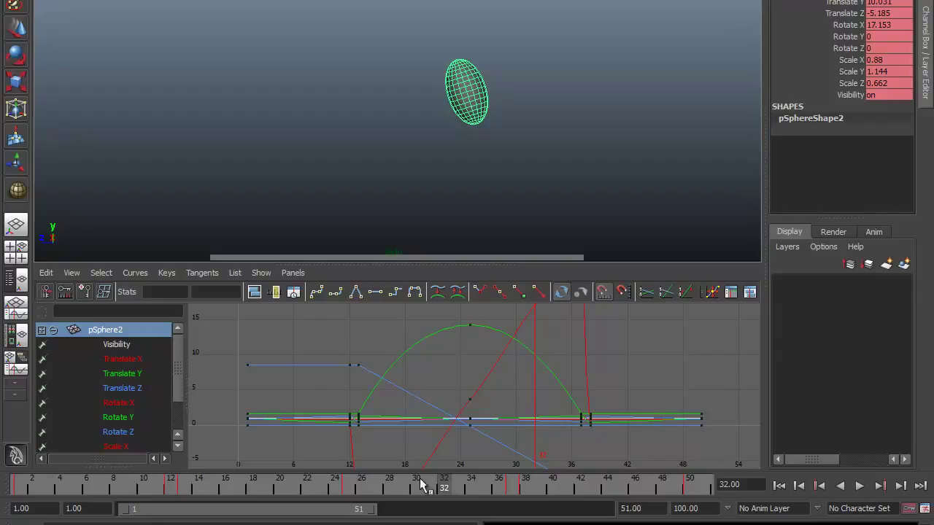
# Check the arc's peak at frame 25 and stop on the stretched fall at frame 31.
pyautogui.click(348, 491)
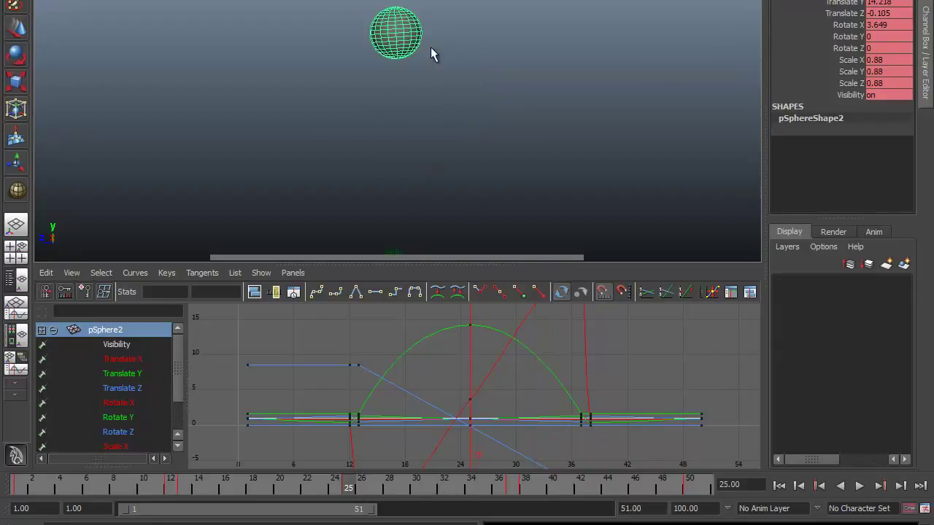
pyautogui.hotkey('alt', 'v')
pyautogui.click(433, 487)
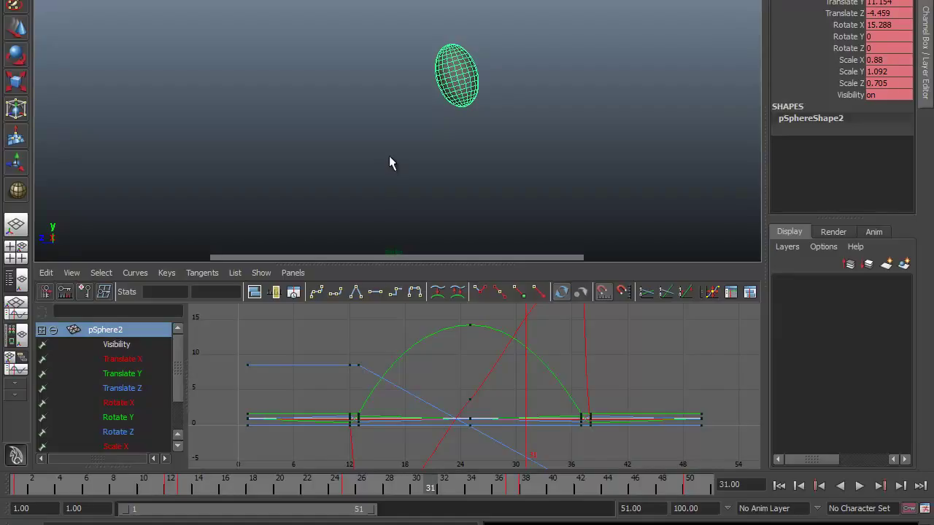
pyautogui.press('t')
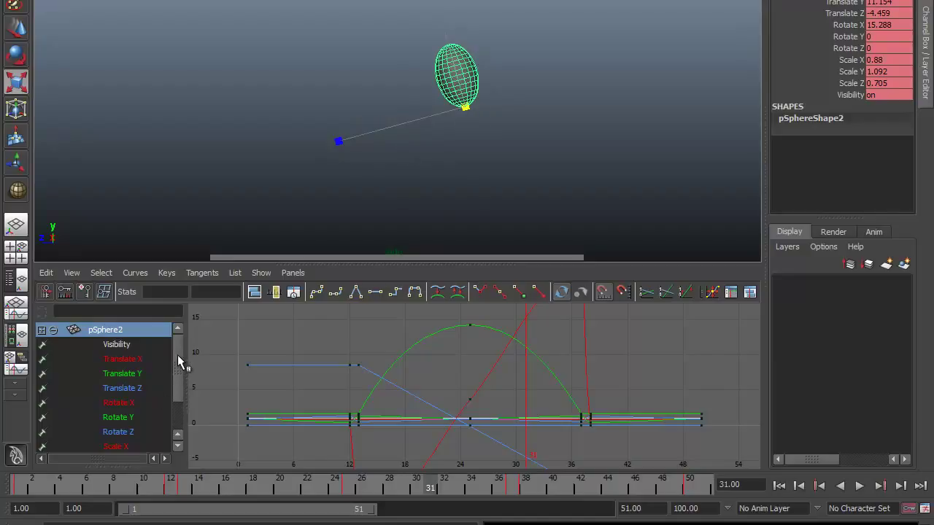
# Isolate and frame the ball's Scale Y curve in the Graph Editor.
pyautogui.scroll(-1, 178, 355)
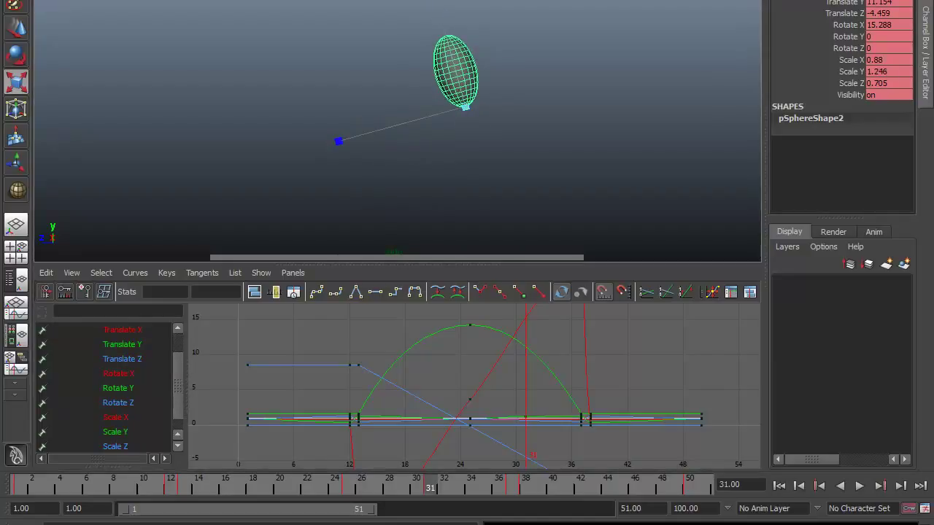
pyautogui.scroll(-1, 178, 396)
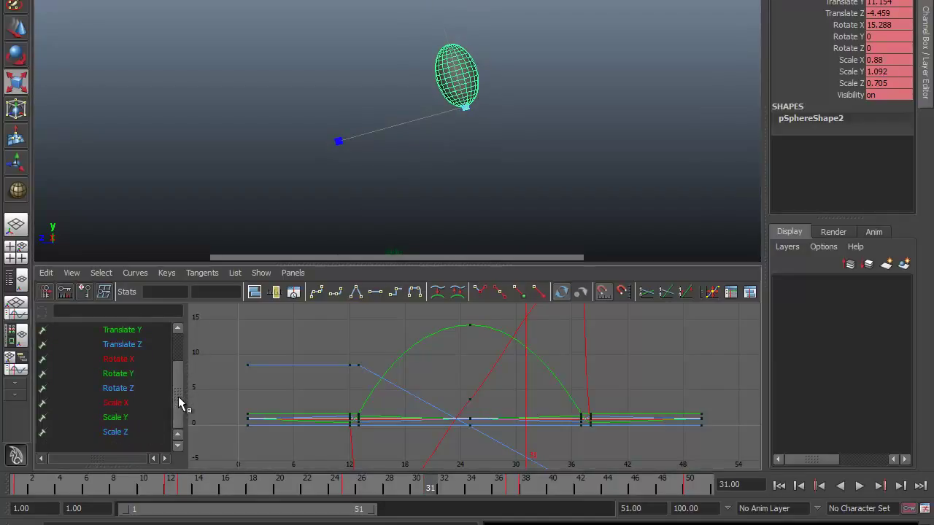
pyautogui.click(123, 415)
pyautogui.press('f')
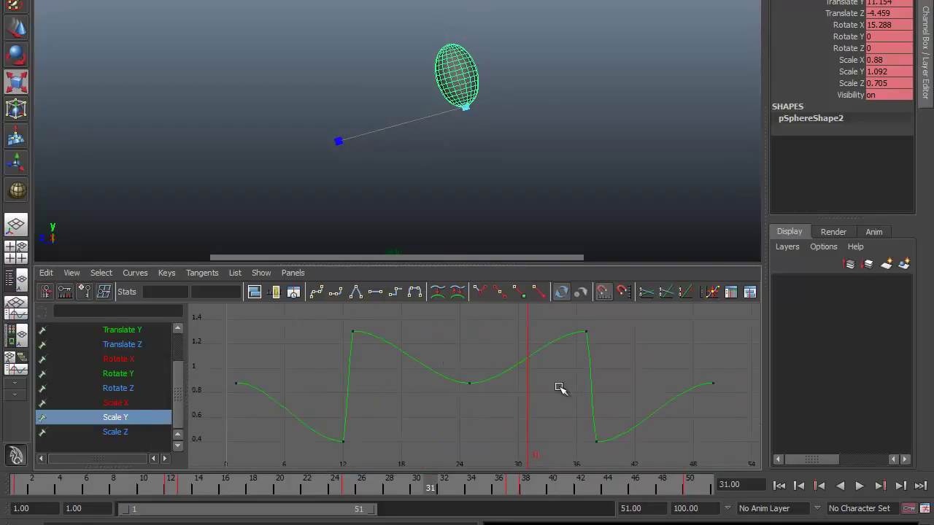
pyautogui.click(117, 432)
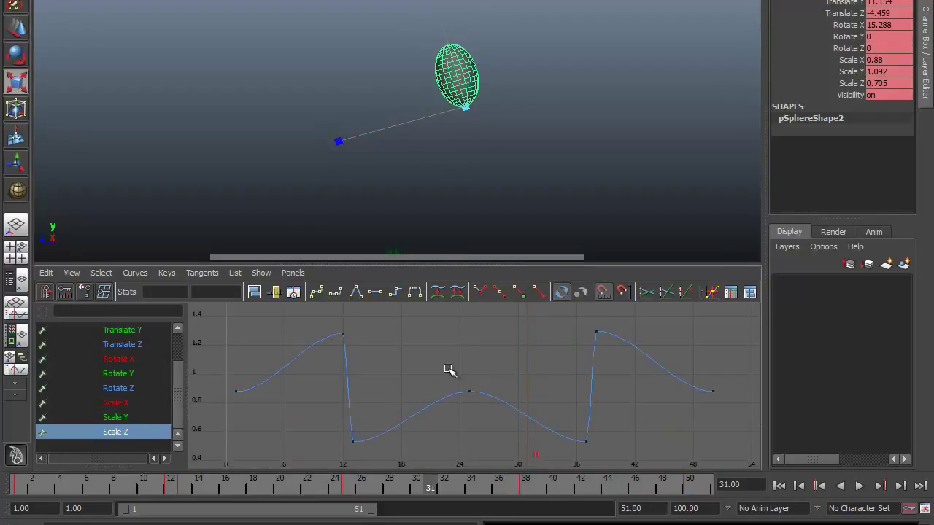
pyautogui.click(120, 418)
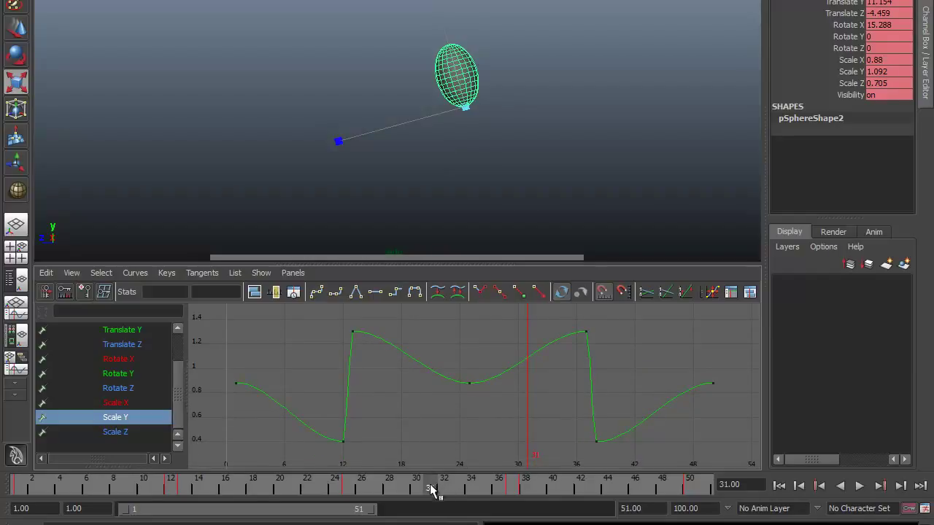
# Key Scale Y at frame 31 and raise that key to 1.259.
pyautogui.click(850, 72)
pyautogui.rightClick(854, 71)
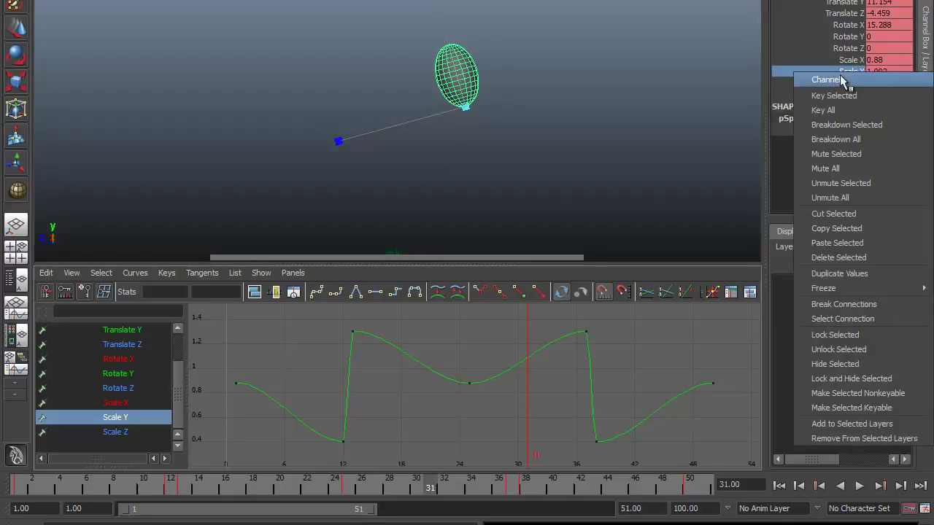
pyautogui.click(832, 97)
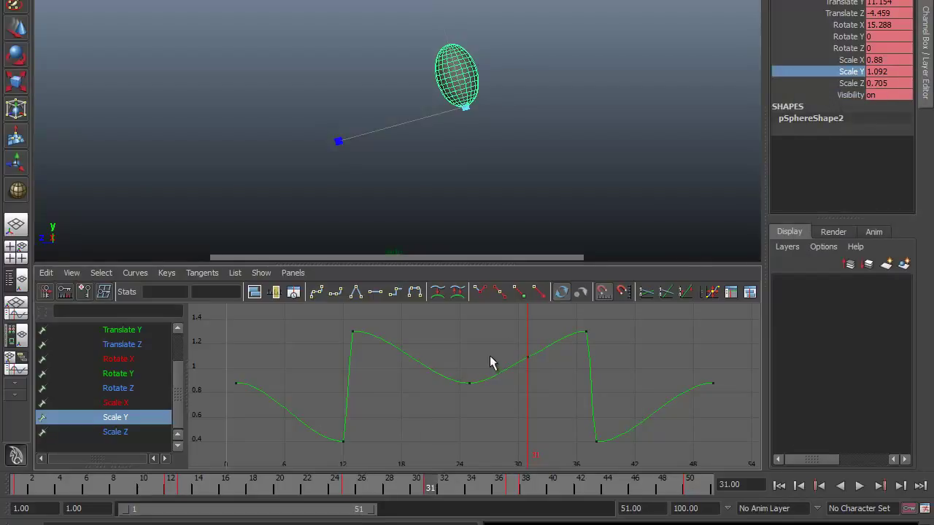
pyautogui.moveTo(511, 337); pyautogui.dragTo(542, 380)
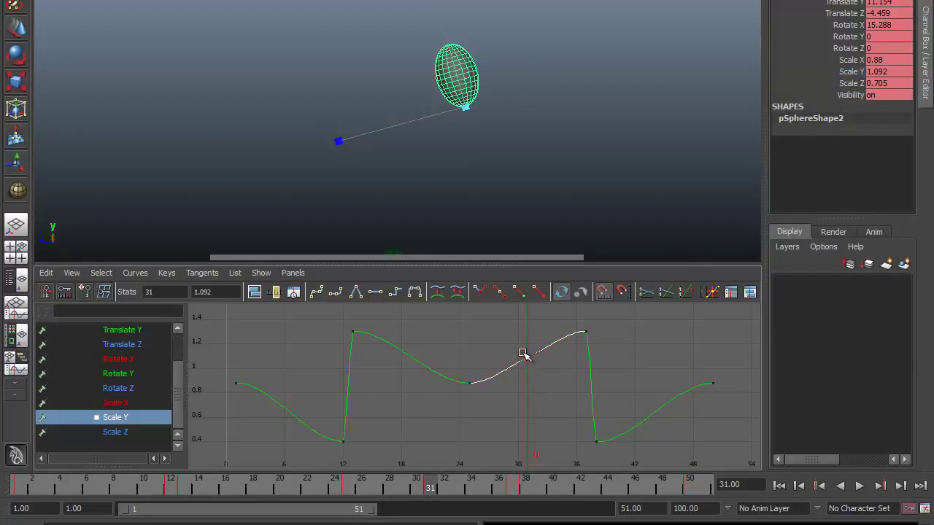
pyautogui.press('w')
pyautogui.keyDown('shift'); pyautogui.moveTo(515, 343); pyautogui.dragTo(519, 316, button='middle'); pyautogui.keyUp('shift')
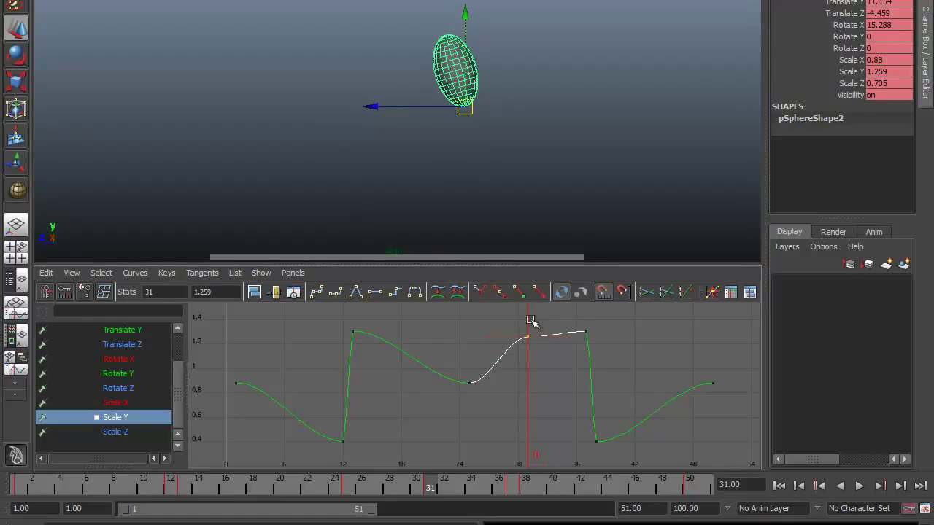
# Lower the frame-31 Scale Y key to 0.907 and tilt its out-tangent upward to ease the rise.
pyautogui.keyDown('shift'); pyautogui.moveTo(519, 326); pyautogui.dragTo(523, 378, button='middle'); pyautogui.keyUp('shift')
pyautogui.keyDown('alt'); pyautogui.keyDown('shift'); pyautogui.moveTo(528, 447); pyautogui.dragTo(530, 376, button='right'); pyautogui.keyUp('shift'); pyautogui.keyUp('alt')
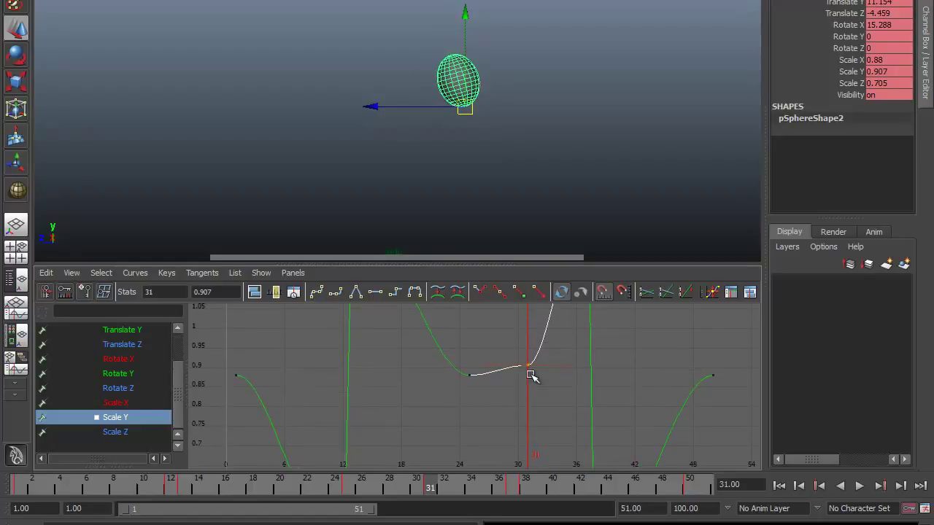
pyautogui.moveTo(552, 347); pyautogui.dragTo(566, 391)
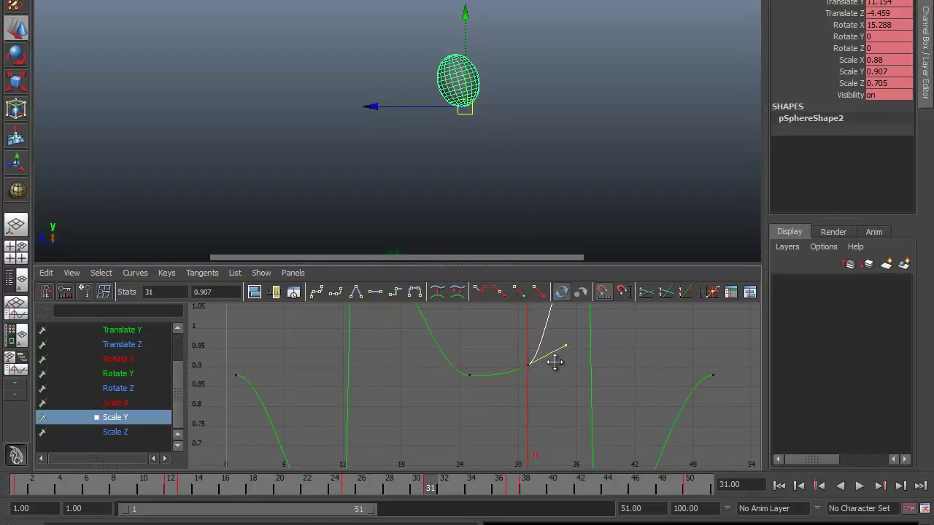
pyautogui.press('q')
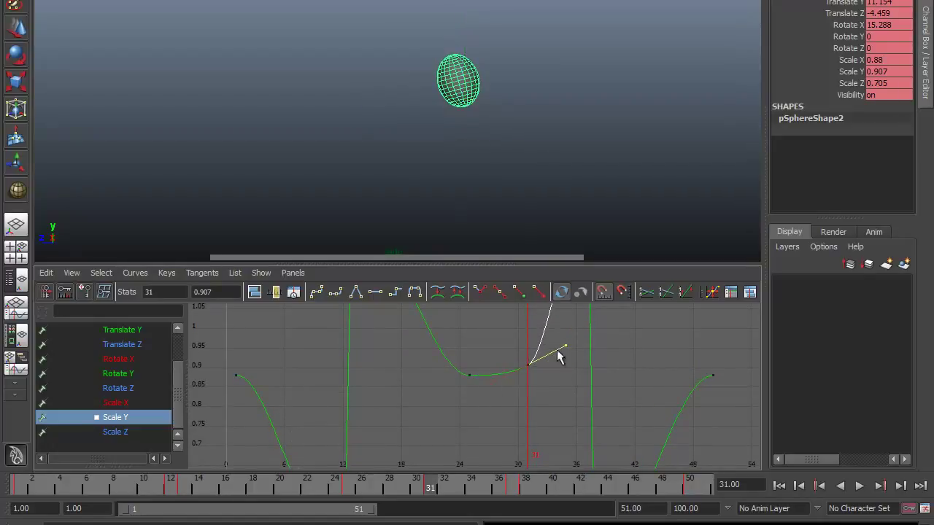
pyautogui.press('w')
pyautogui.moveTo(563, 379); pyautogui.dragTo(560, 349, button='middle')
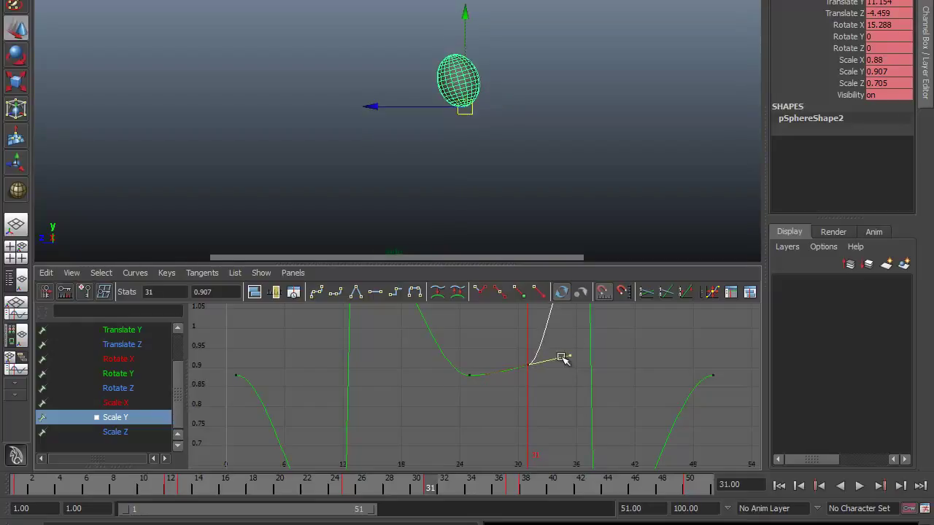
# Key the ball's Scale Z at frame 31 and select the new key.
pyautogui.click(115, 433)
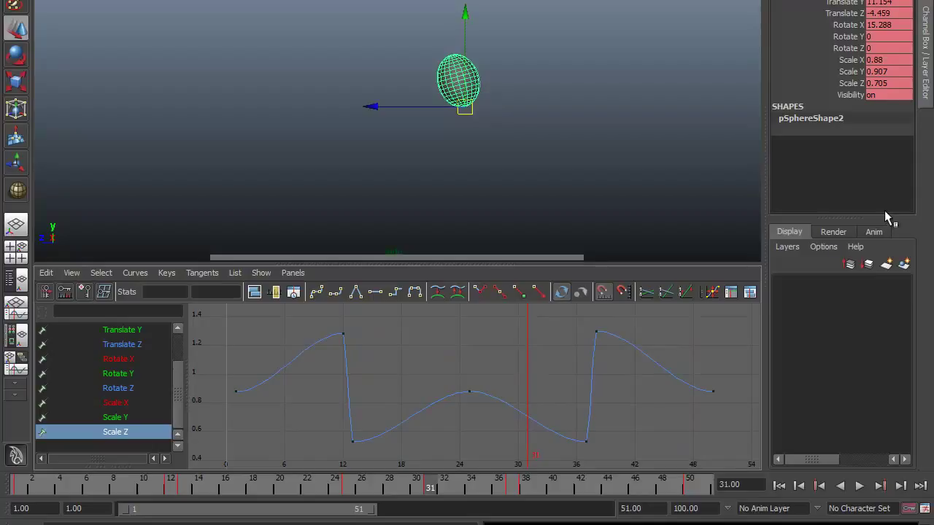
pyautogui.click(844, 85)
pyautogui.rightClick(845, 85)
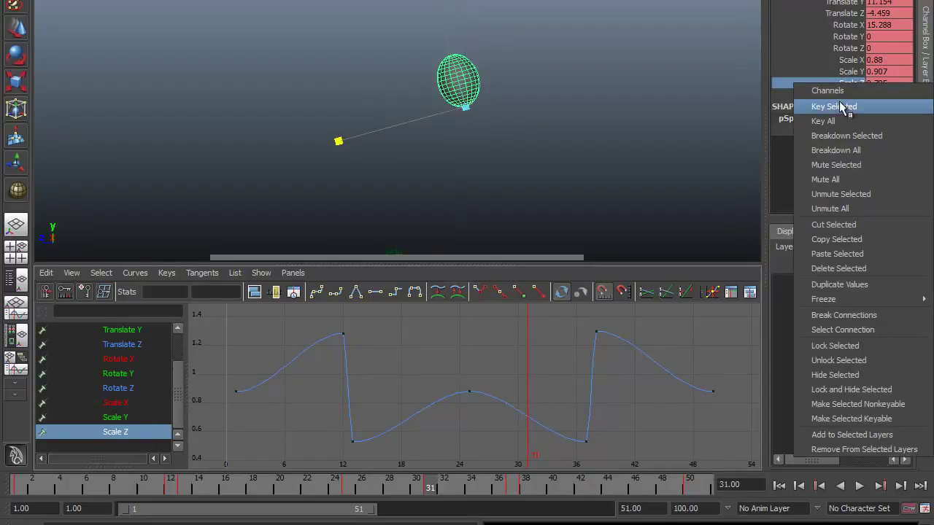
pyautogui.click(833, 107)
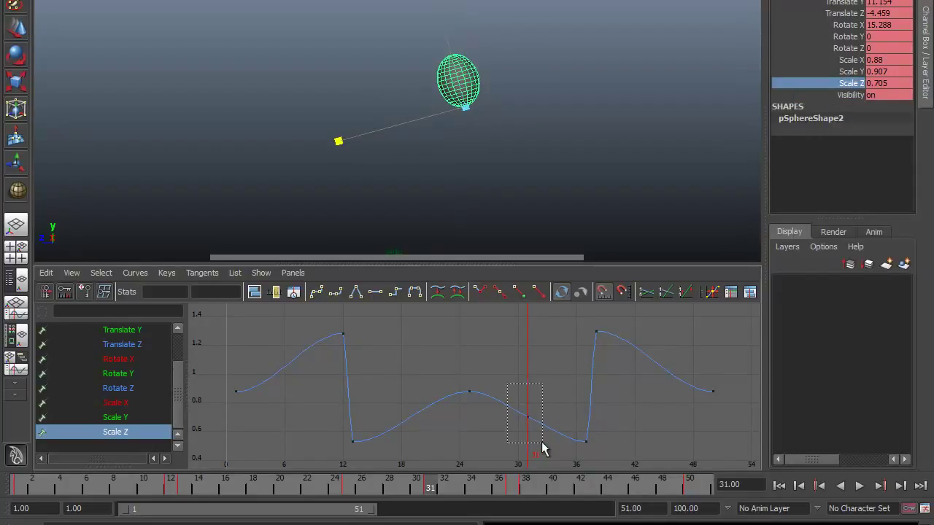
pyautogui.moveTo(507, 385); pyautogui.dragTo(542, 443)
pyautogui.press('w')
# Settle the frame-31 Scale Z key at 0.83 and steepen the curve after it.
pyautogui.moveTo(522, 395); pyautogui.dragTo(534, 366, button='middle')
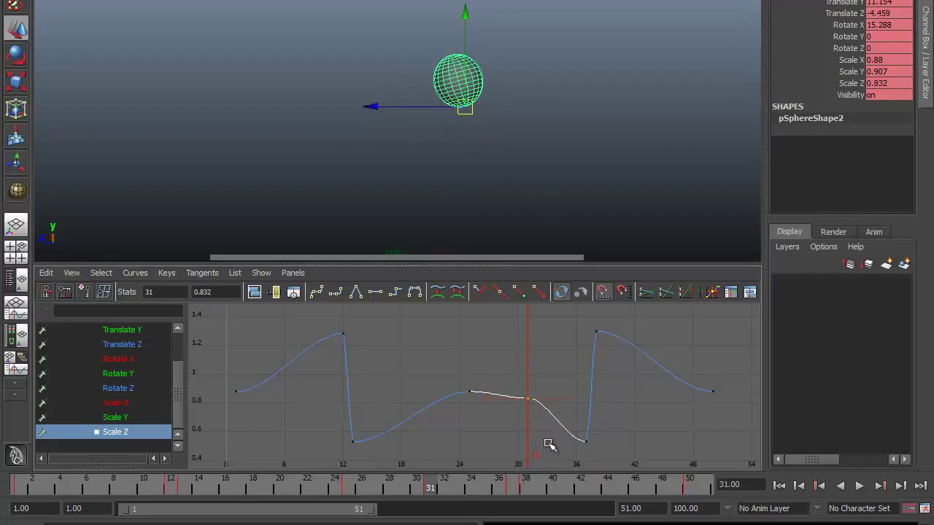
pyautogui.moveTo(533, 360)
pyautogui.mouseDown(button='middle')
pyautogui.moveTo(535, 396)
pyautogui.moveTo(542, 358)
pyautogui.mouseUp(button='middle')
pyautogui.keyDown('alt'); pyautogui.moveTo(542, 358); pyautogui.dragTo(529, 358, button='right'); pyautogui.keyUp('alt')
pyautogui.keyDown('alt'); pyautogui.moveTo(530, 358); pyautogui.dragTo(519, 347, button='middle'); pyautogui.keyUp('alt')
pyautogui.keyDown('alt'); pyautogui.moveTo(518, 348); pyautogui.dragTo(544, 402, button='right'); pyautogui.keyUp('alt')
pyautogui.moveTo(560, 399); pyautogui.dragTo(563, 386, button='middle')
pyautogui.click(575, 380)
pyautogui.moveTo(623, 418); pyautogui.dragTo(621, 430, button='middle')
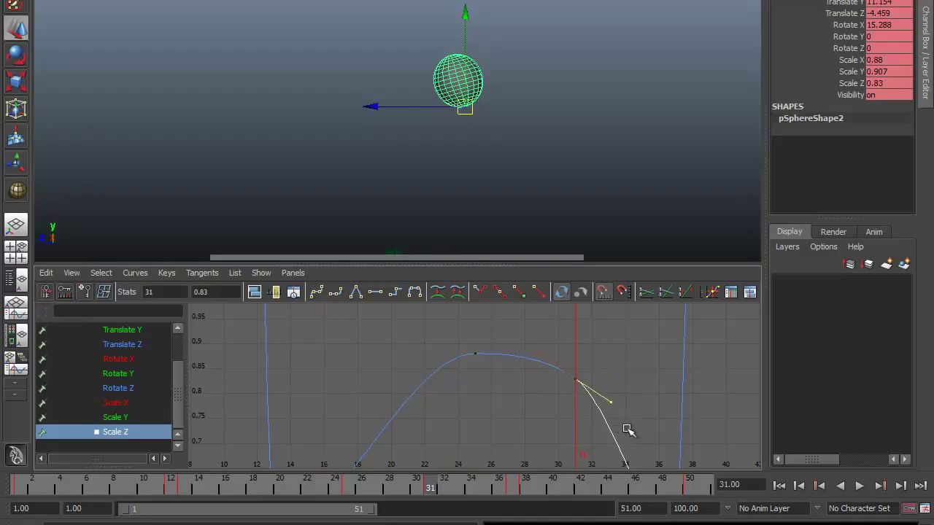
pyautogui.press('q')
# Scrub the animation from frame 16 to 30 to preview the stretch.
pyautogui.click(624, 358)
pyautogui.click(230, 490)
pyautogui.moveTo(231, 491)
pyautogui.mouseDown()
pyautogui.moveTo(425, 522)
pyautogui.moveTo(414, 521)
pyautogui.mouseUp()
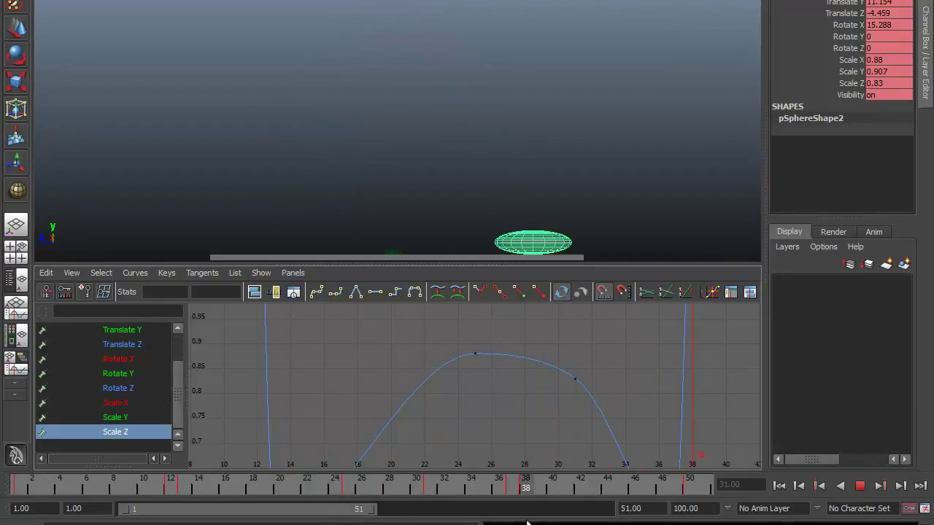
# Play the bounce, then select the ball and return to frame 1.
pyautogui.click(548, 161)
pyautogui.click(860, 486)
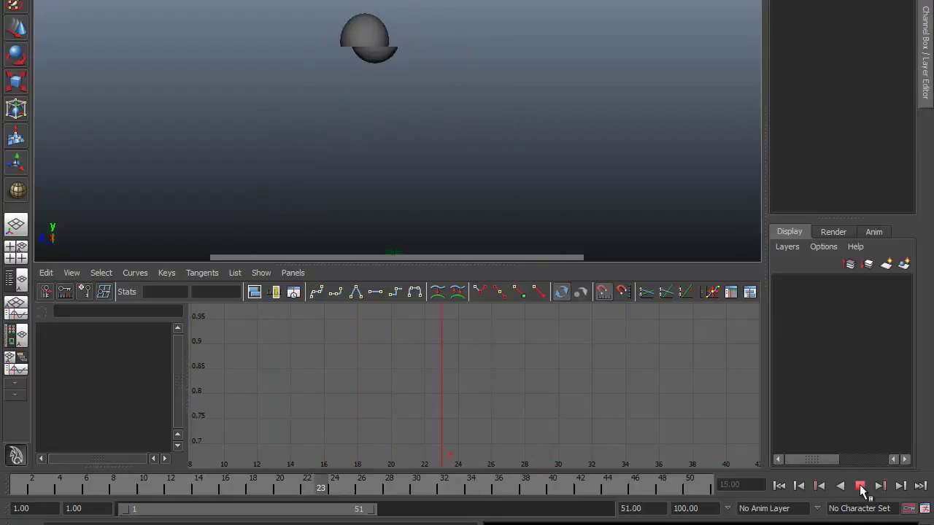
pyautogui.click(860, 486)
pyautogui.click(256, 232)
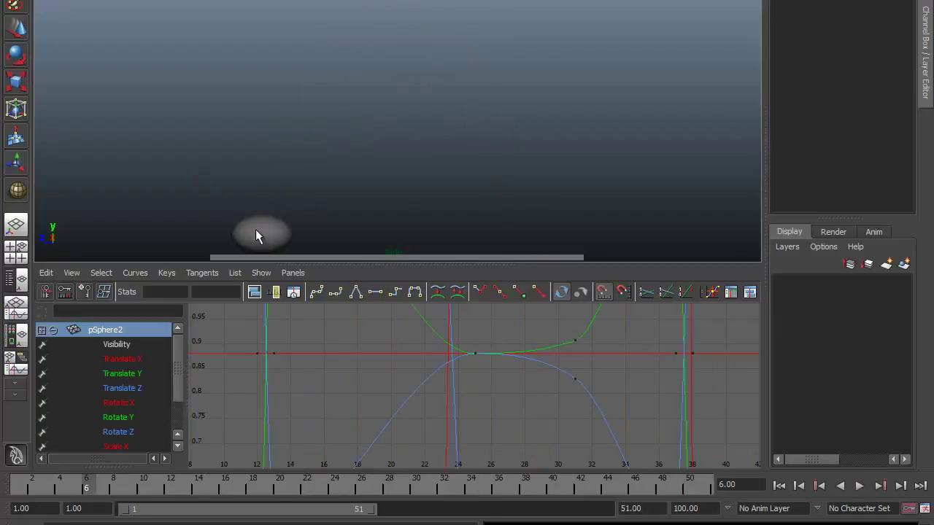
pyautogui.moveTo(29, 487)
pyautogui.mouseDown()
pyautogui.moveTo(93, 489)
pyautogui.moveTo(20, 493)
pyautogui.mouseUp()
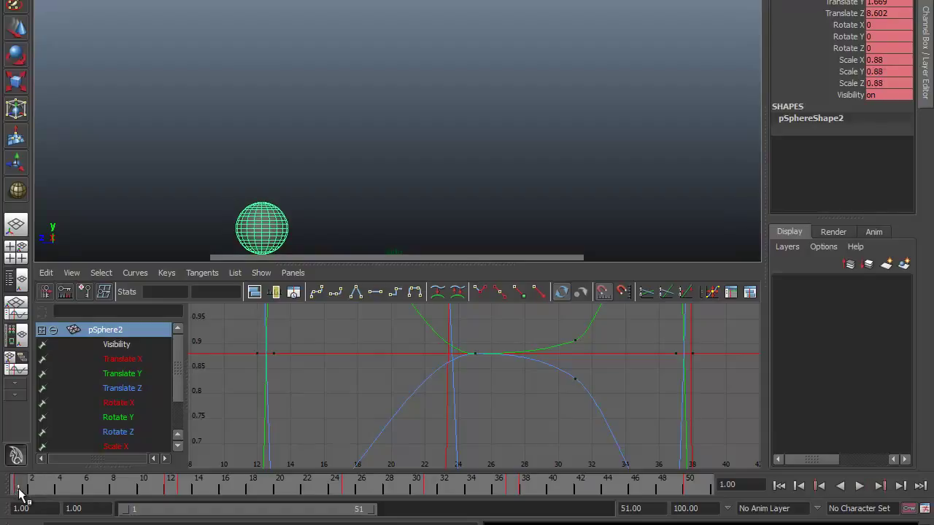
# Scrub between frames 1 and 12 to inspect the landing squash, then replay it.
pyautogui.click(170, 488)
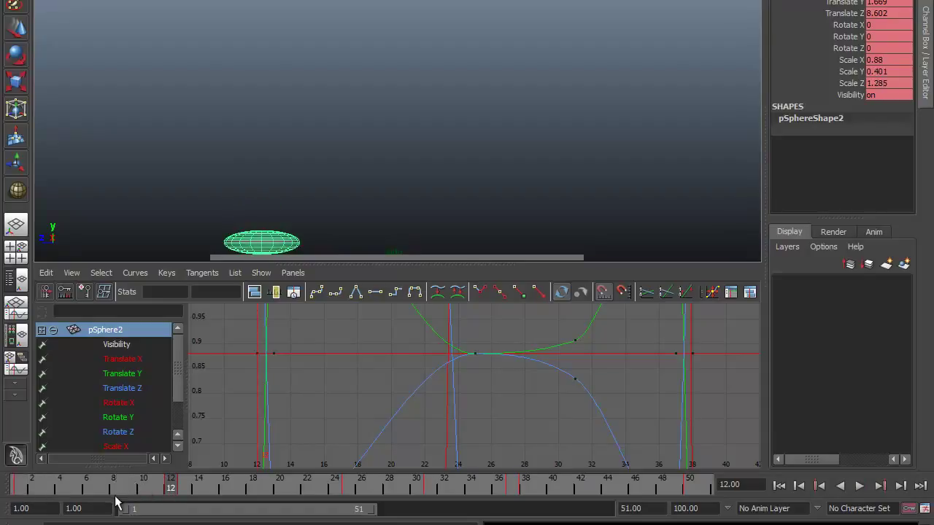
pyautogui.moveTo(22, 487); pyautogui.dragTo(169, 485)
pyautogui.hotkey('alt', 'v')
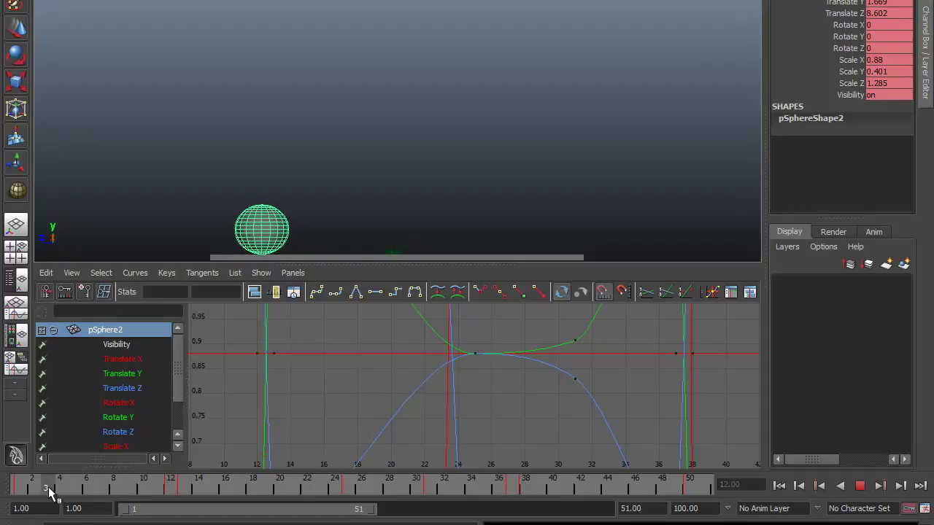
pyautogui.click(29, 484)
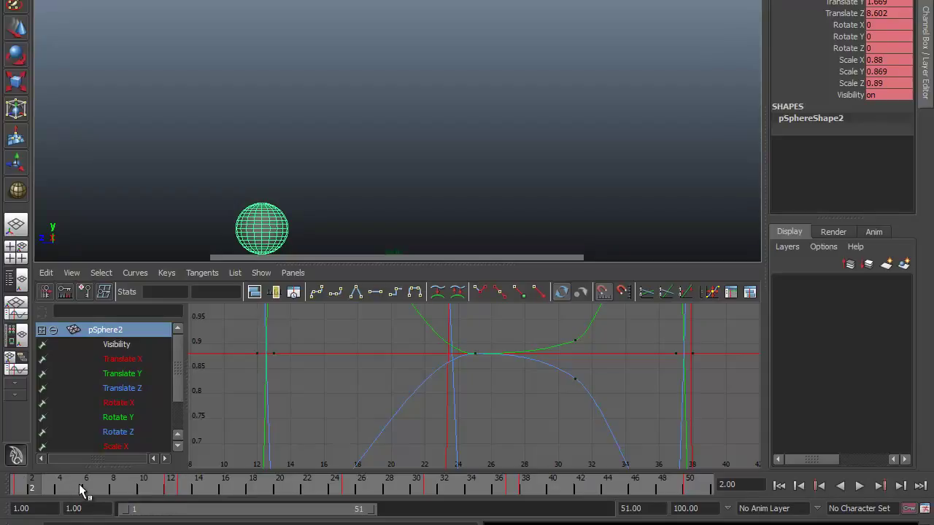
pyautogui.hotkey('alt', 'v')
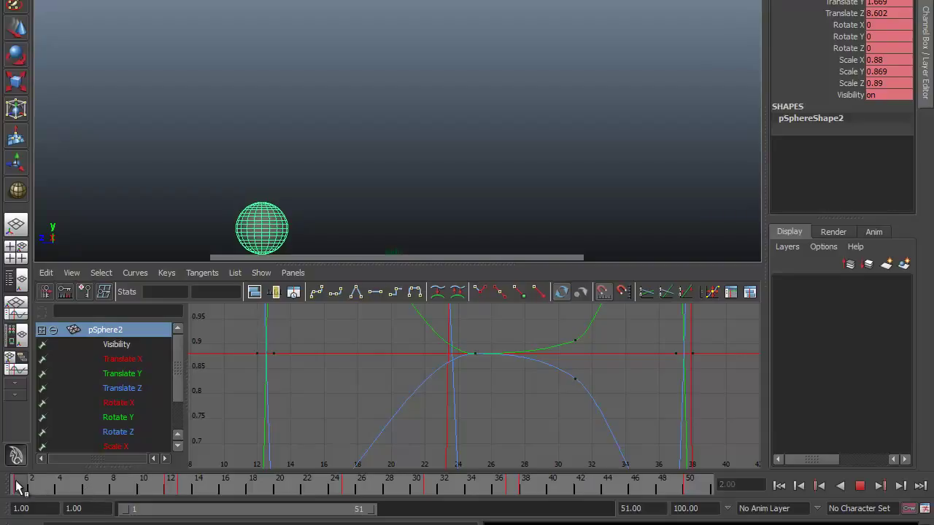
# Frame all the ball's curves and set the current time to frame 7.
pyautogui.moveTo(44, 496); pyautogui.dragTo(101, 493)
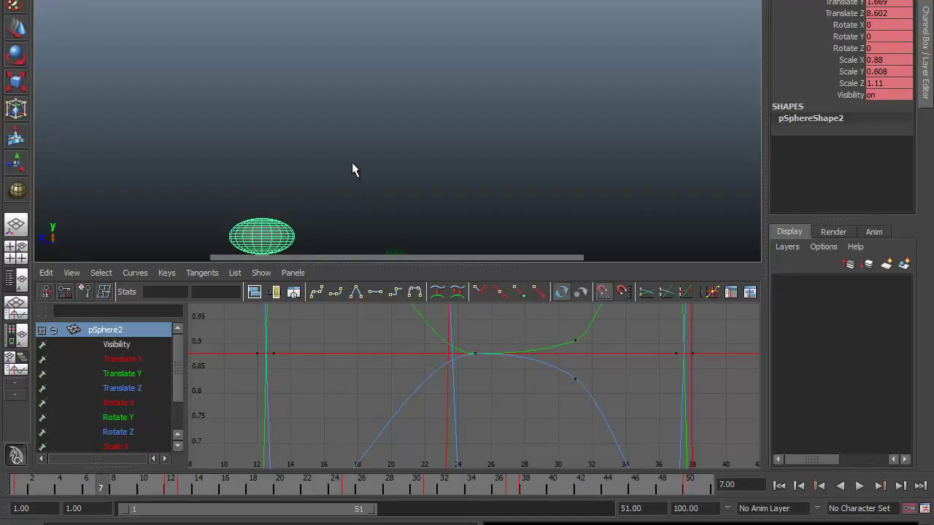
pyautogui.keyDown('alt'); pyautogui.moveTo(376, 159); pyautogui.dragTo(419, 208, button='middle'); pyautogui.keyUp('alt')
pyautogui.press('a')
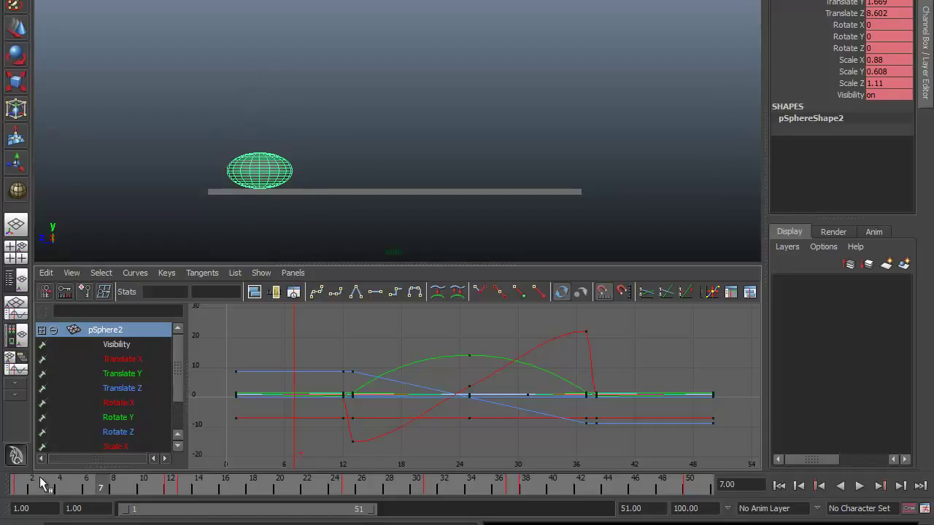
pyautogui.click(15, 492)
pyautogui.moveTo(20, 492)
pyautogui.mouseDown()
pyautogui.moveTo(169, 492)
pyautogui.moveTo(102, 492)
pyautogui.moveTo(166, 494)
pyautogui.moveTo(148, 491)
pyautogui.mouseUp()
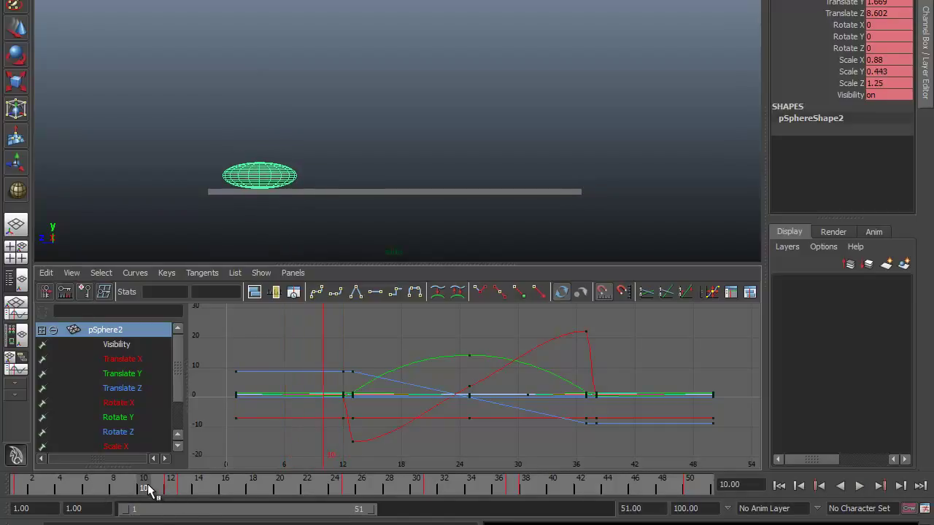
pyautogui.moveTo(148, 490)
pyautogui.mouseDown()
pyautogui.moveTo(20, 492)
pyautogui.moveTo(101, 493)
pyautogui.mouseUp()
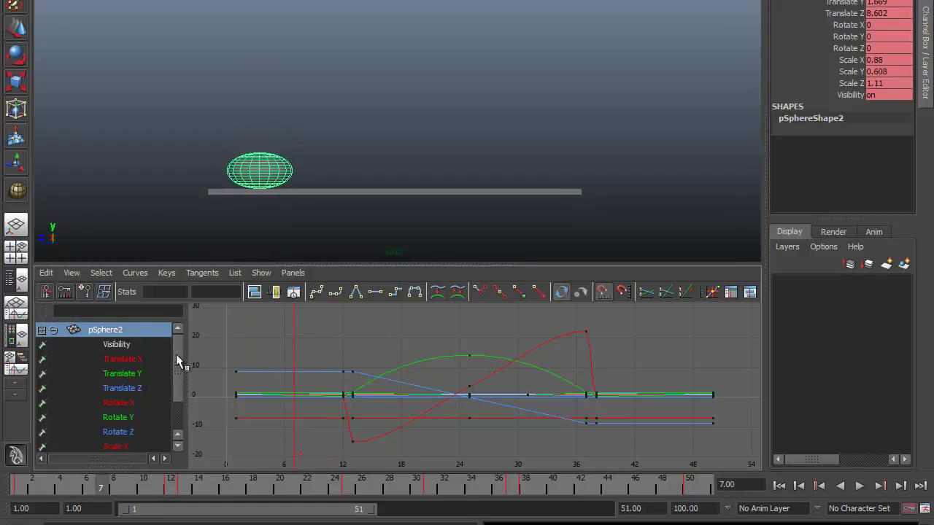
pyautogui.scroll(-1, 176, 353)
# Show only the ball's Scale Y curve, framed in the Graph Editor.
pyautogui.press('w')
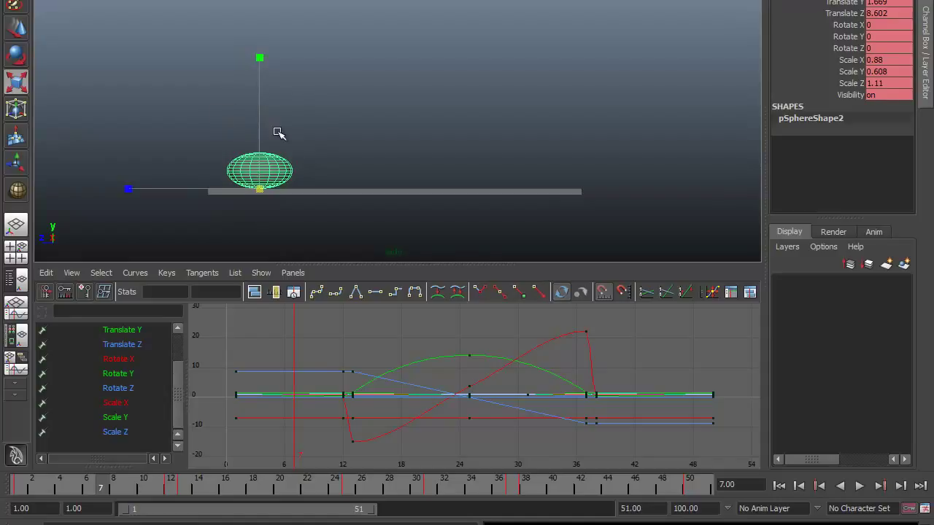
pyautogui.click(126, 418)
pyautogui.click(125, 432)
pyautogui.click(125, 417)
pyautogui.press('f')
# Key Scale Y at frame 7, lower it to 0.441, and pull its out-tangent down.
pyautogui.click(848, 71)
pyautogui.rightClick(848, 70)
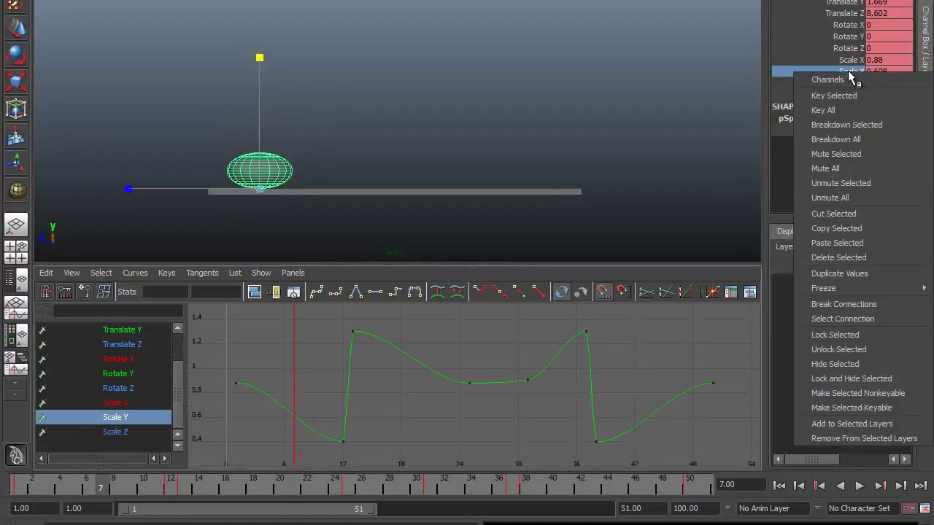
pyautogui.click(840, 93)
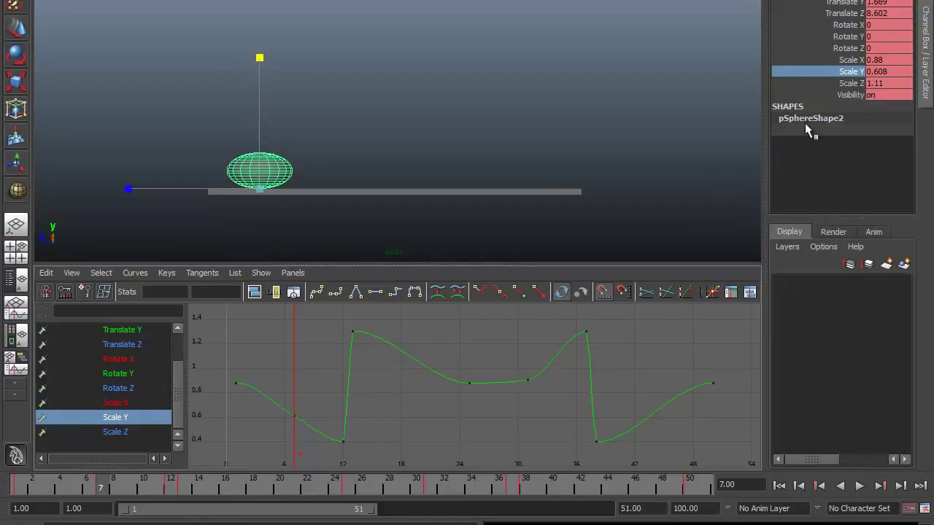
pyautogui.moveTo(302, 427); pyautogui.dragTo(284, 405)
pyautogui.press('w')
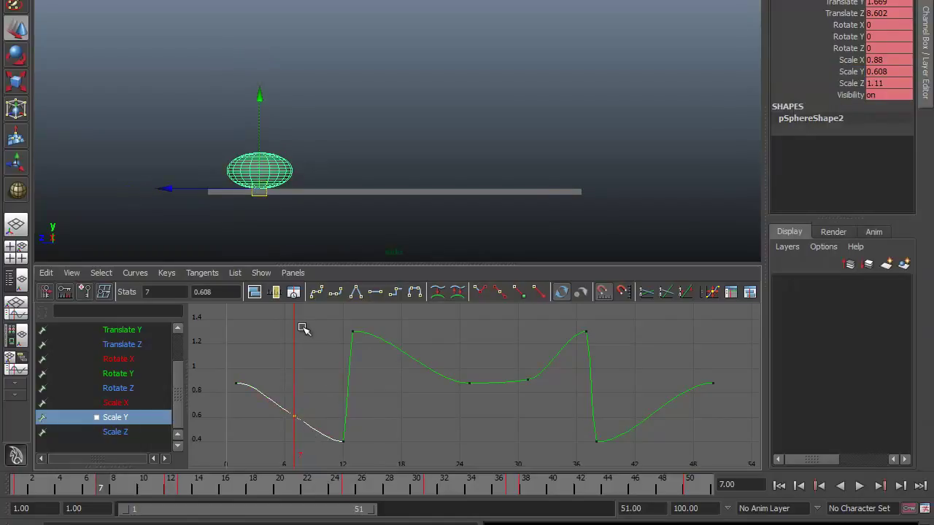
pyautogui.moveTo(294, 318); pyautogui.dragTo(298, 396, button='middle')
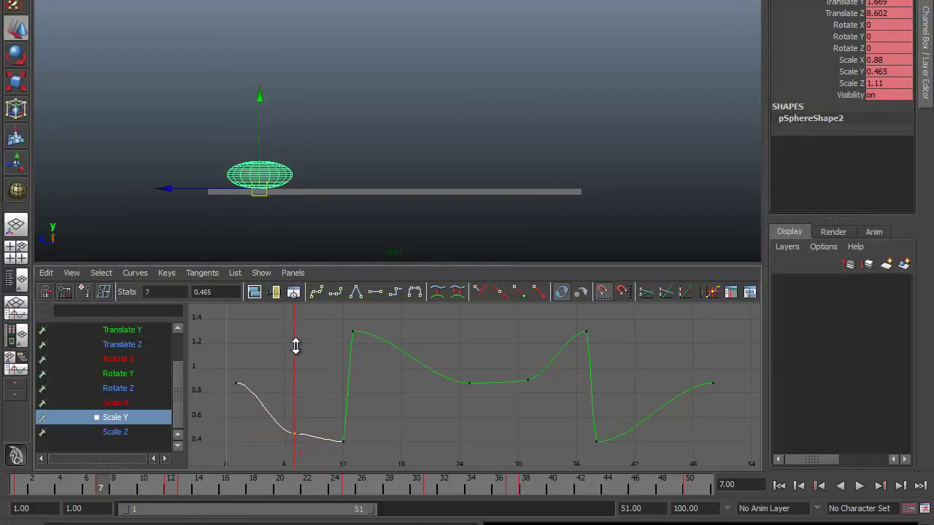
pyautogui.keyDown('alt'); pyautogui.moveTo(298, 396); pyautogui.dragTo(361, 394, button='right'); pyautogui.keyUp('alt')
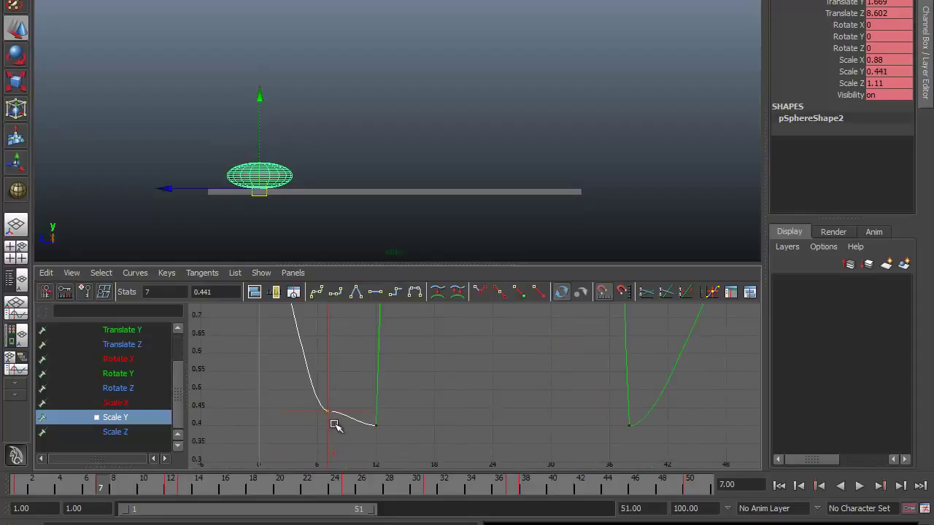
pyautogui.moveTo(361, 394); pyautogui.dragTo(354, 416, button='middle')
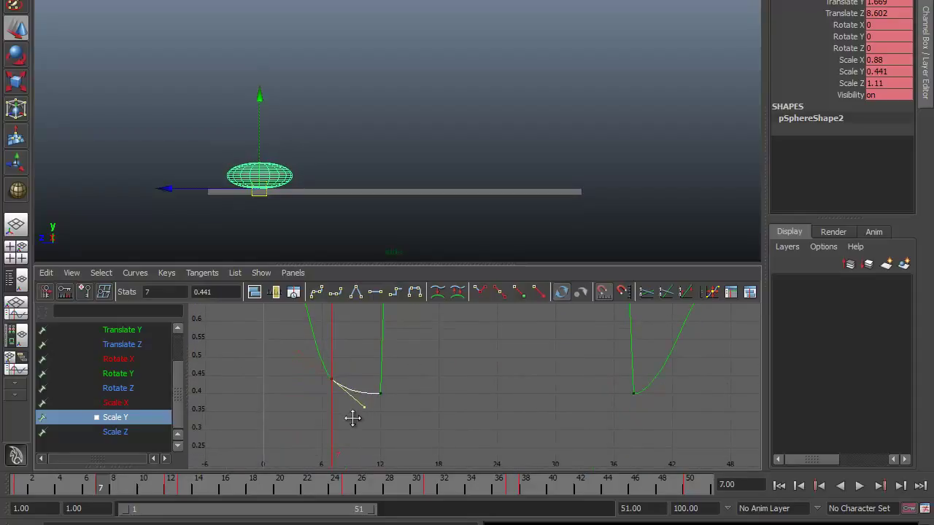
pyautogui.moveTo(175, 489)
pyautogui.mouseDown()
pyautogui.moveTo(76, 489)
pyautogui.moveTo(135, 513)
pyautogui.moveTo(10, 517)
pyautogui.moveTo(181, 515)
pyautogui.moveTo(103, 523)
pyautogui.mouseUp()
# Select the Scale Z channel and play back the bounce to check the squash.
pyautogui.press('Escape')
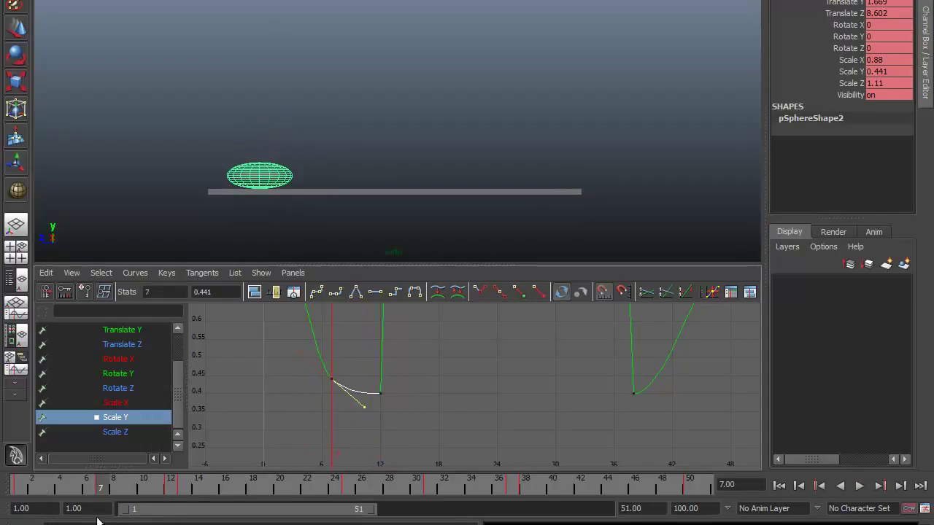
pyautogui.click(116, 436)
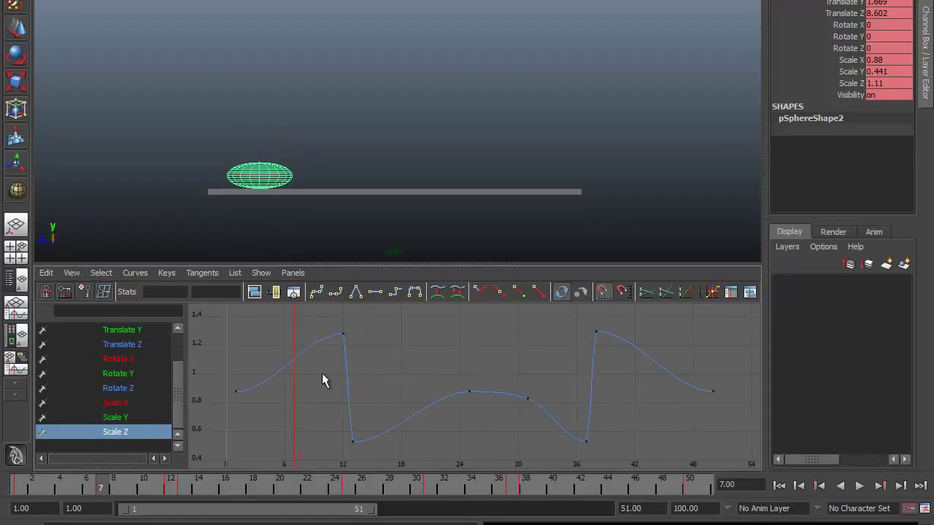
pyautogui.click(850, 83)
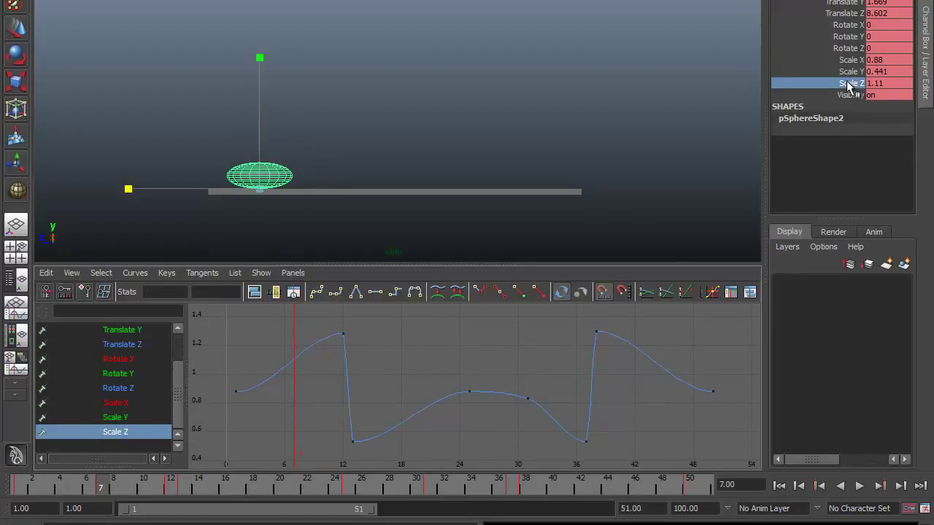
pyautogui.hotkey('alt', 'v')
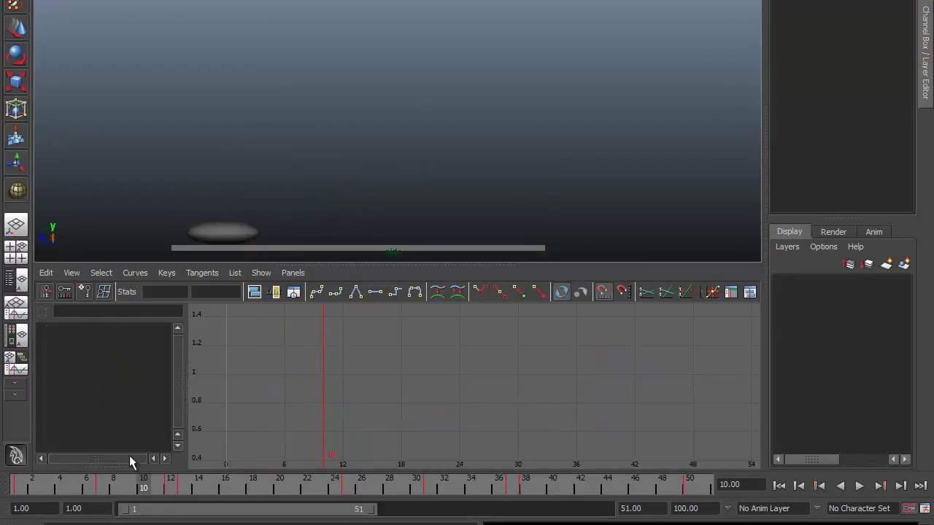
# Stop playback, inspect frames 1 to 18, and replay the bounce from the start.
pyautogui.click(312, 199)
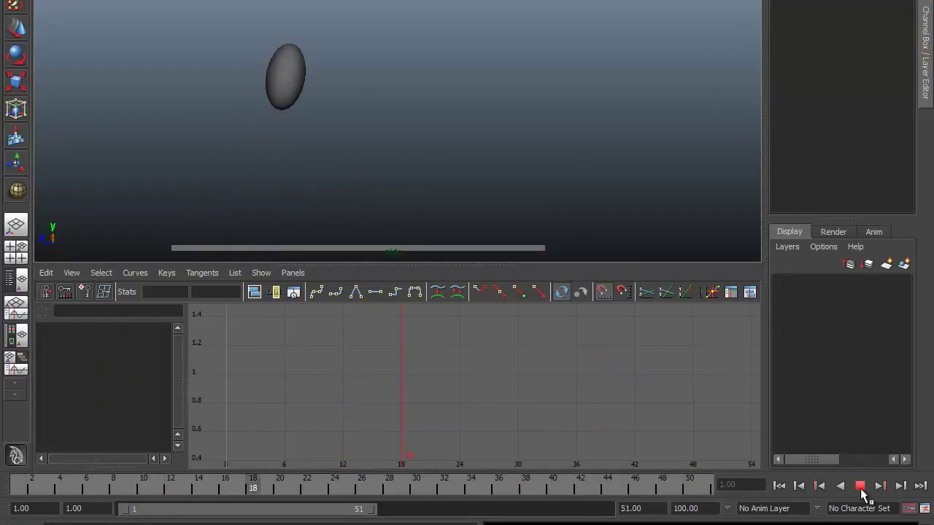
pyautogui.click(860, 486)
pyautogui.moveTo(5, 487); pyautogui.dragTo(237, 511)
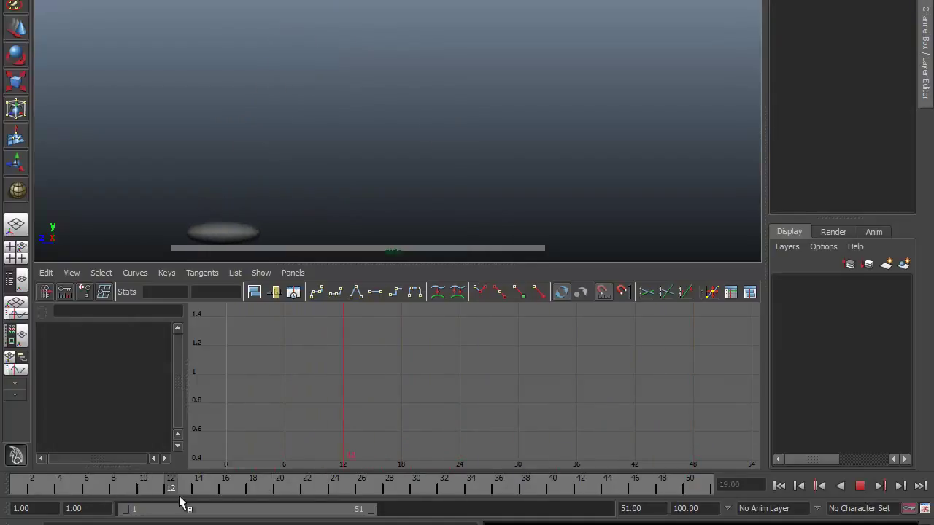
pyautogui.click(226, 230)
pyautogui.moveTo(88, 494); pyautogui.dragTo(200, 496)
pyautogui.hotkey('alt', 'shift', 'v')
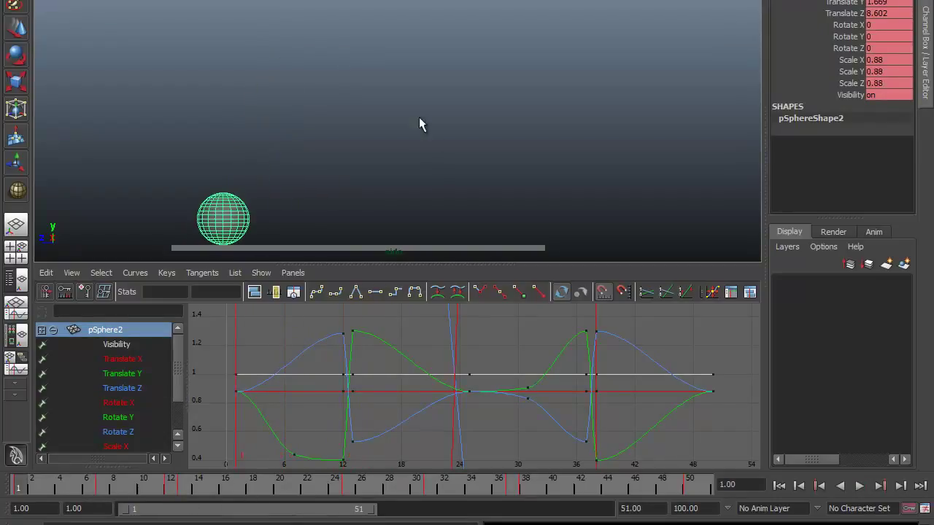
pyautogui.click(421, 121)
pyautogui.click(859, 486)
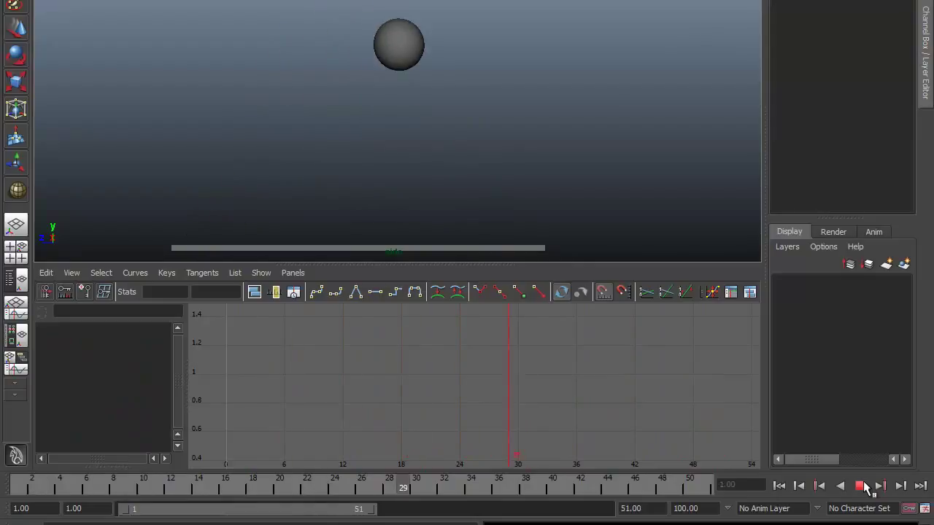
pyautogui.click(494, 232)
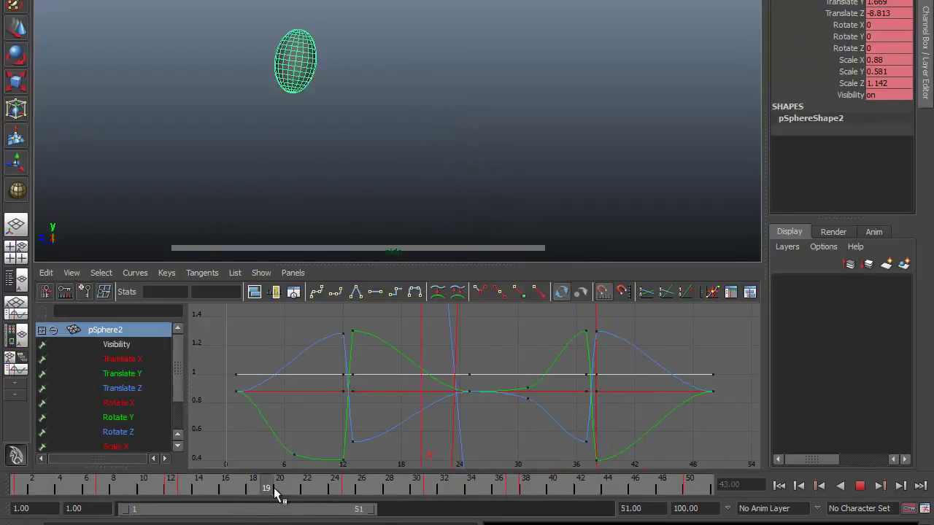
# Go to frame 44, the second contact, and prepare a Scale Y key there.
pyautogui.moveTo(423, 496)
pyautogui.mouseDown()
pyautogui.moveTo(689, 493)
pyautogui.moveTo(528, 494)
pyautogui.moveTo(606, 492)
pyautogui.mouseUp()
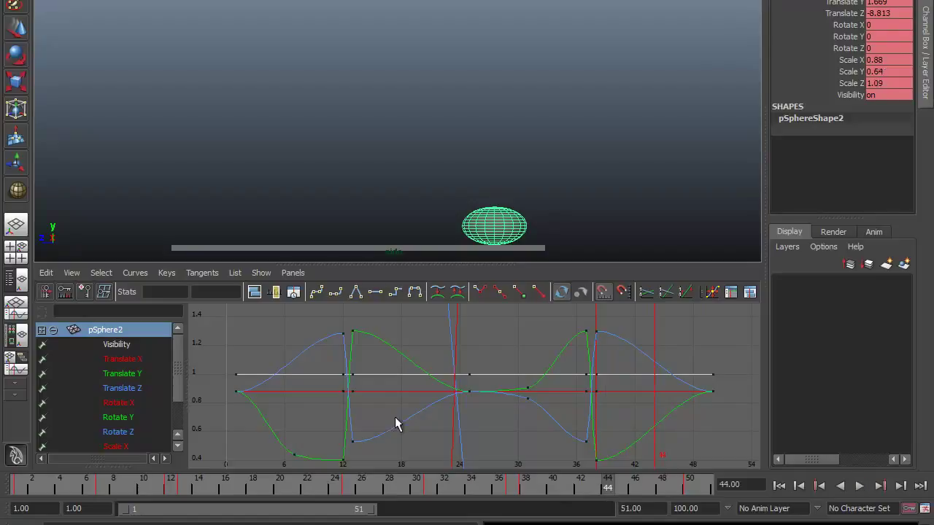
pyautogui.scroll(-3, 168, 388)
pyautogui.click(117, 419)
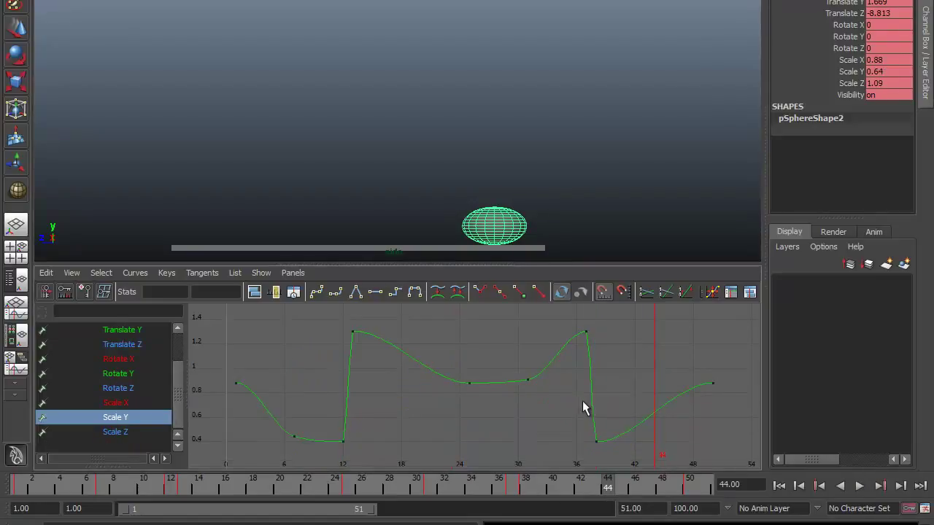
pyautogui.click(850, 72)
pyautogui.rightClick(849, 72)
# Raise the ball's frame-44 Scale Y key to 0.783.
pyautogui.click(825, 90)
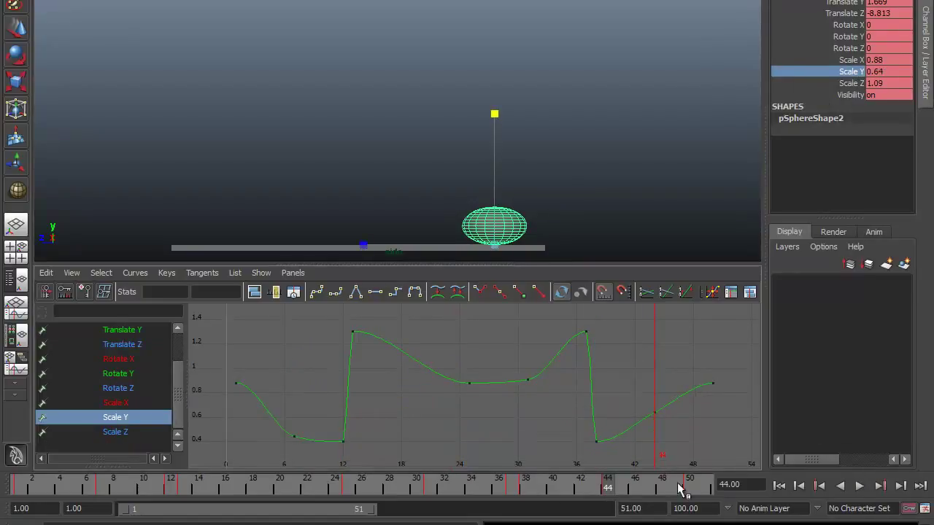
pyautogui.press('w')
pyautogui.moveTo(653, 380); pyautogui.dragTo(652, 354, button='middle')
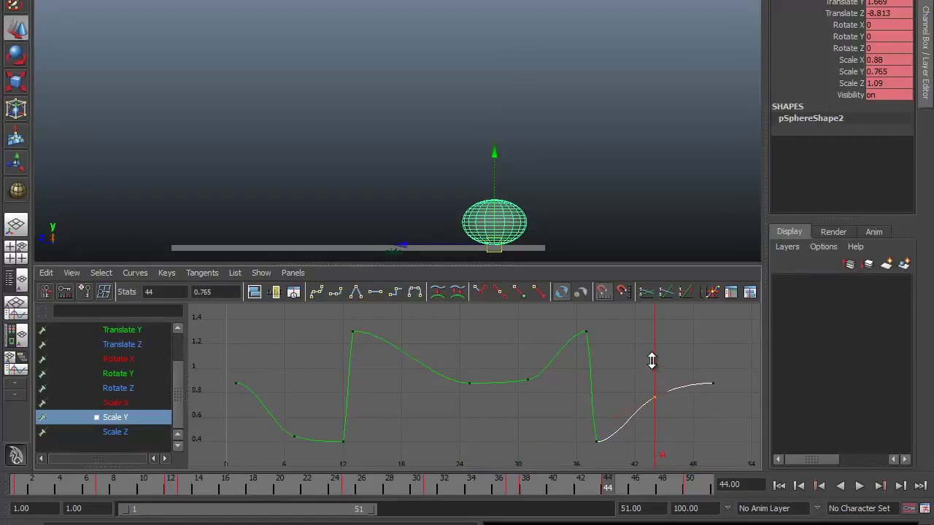
# Key the ball's Scale Z at frame 44 and lower that key to 0.968.
pyautogui.click(115, 432)
pyautogui.click(849, 84)
pyautogui.rightClick(850, 84)
pyautogui.click(839, 110)
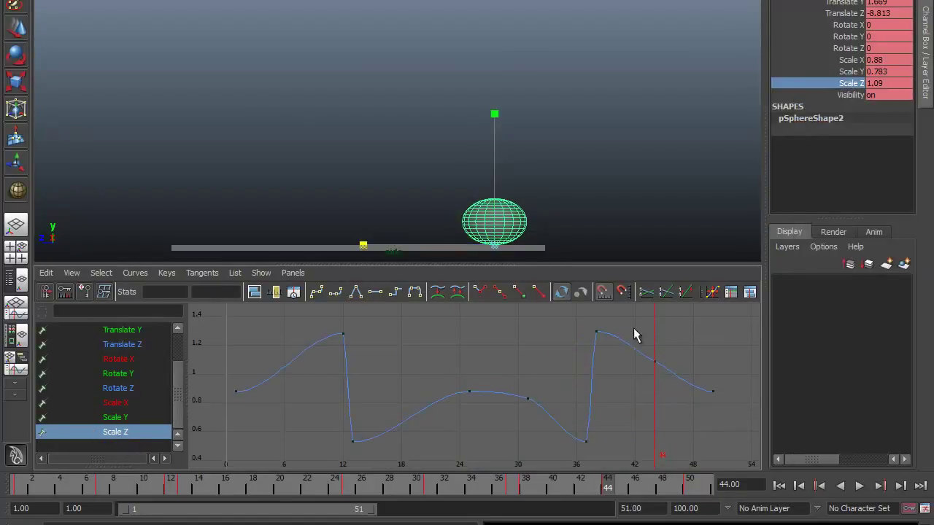
pyautogui.moveTo(634, 334); pyautogui.dragTo(664, 382)
pyautogui.press('w')
pyautogui.moveTo(654, 401); pyautogui.dragTo(659, 424, button='middle')
# Deselect the ball and replay the bounce from frame 1.
pyautogui.hotkey('alt', 'shift', 'v')
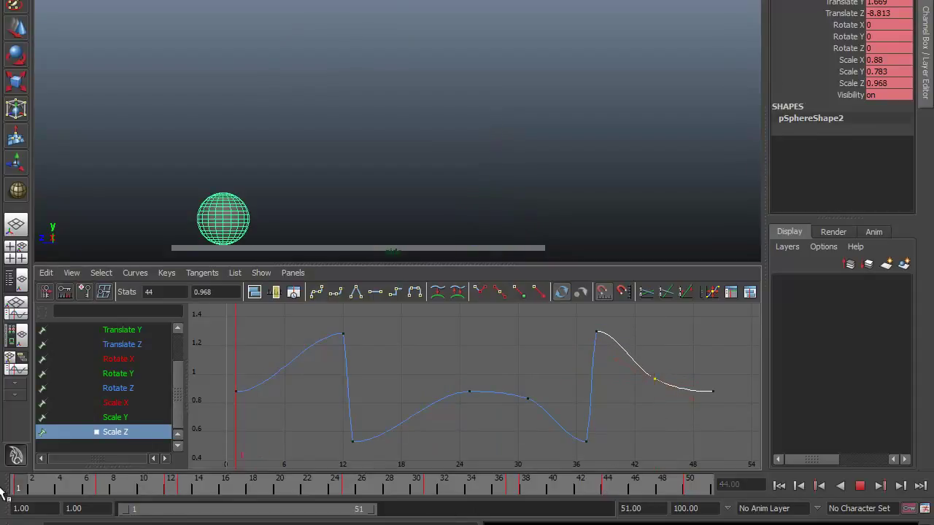
pyautogui.click(546, 217)
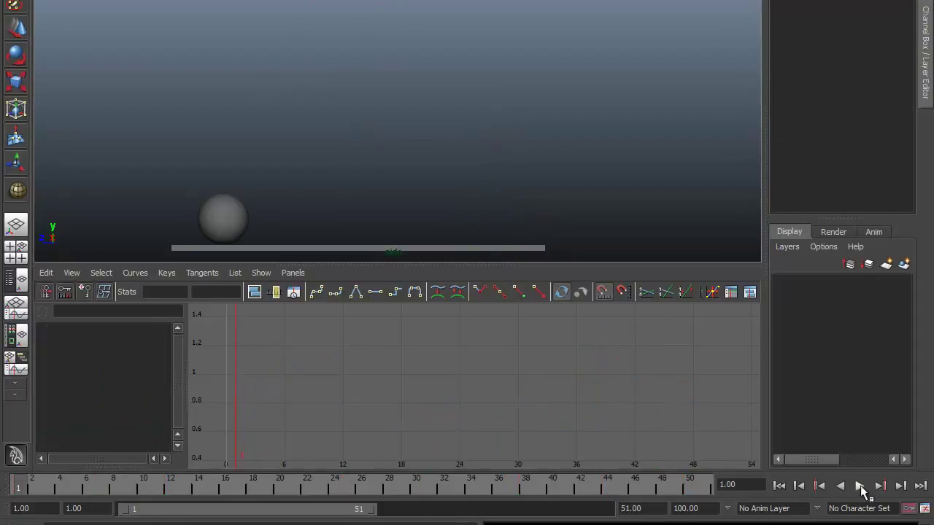
pyautogui.click(860, 486)
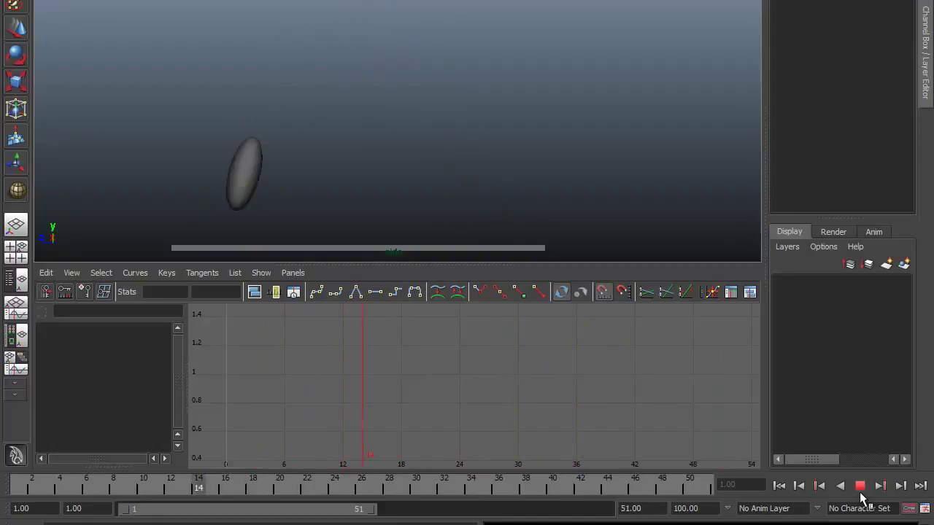
# Stop playback, select the plank pCube1, zoom in on it, and scrub to frame 13.
pyautogui.click(860, 487)
pyautogui.keyDown('alt'); pyautogui.moveTo(394, 236); pyautogui.dragTo(417, 129, button='middle'); pyautogui.keyUp('alt')
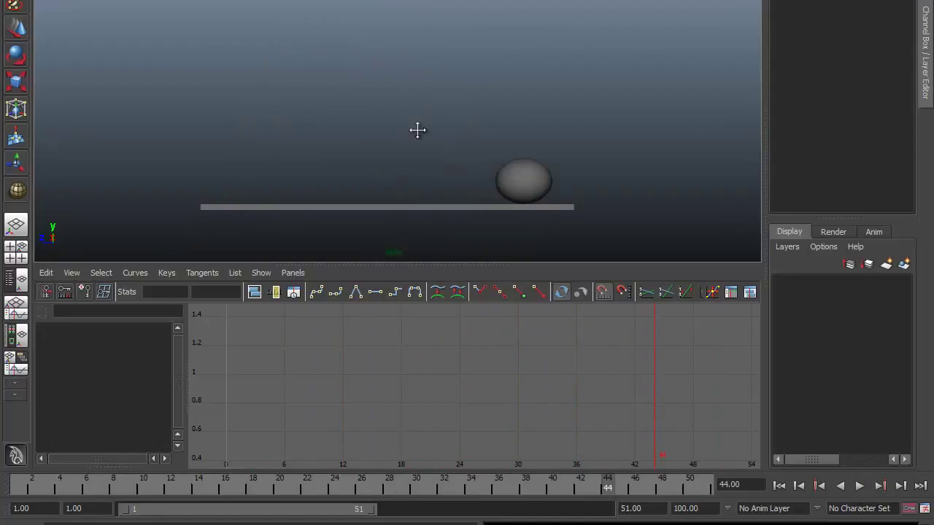
pyautogui.click(363, 205)
pyautogui.keyDown('alt'); pyautogui.moveTo(363, 204); pyautogui.dragTo(383, 149, button='middle'); pyautogui.keyUp('alt')
pyautogui.scroll(2, 417, 205)
pyautogui.scroll(2, 459, 256)
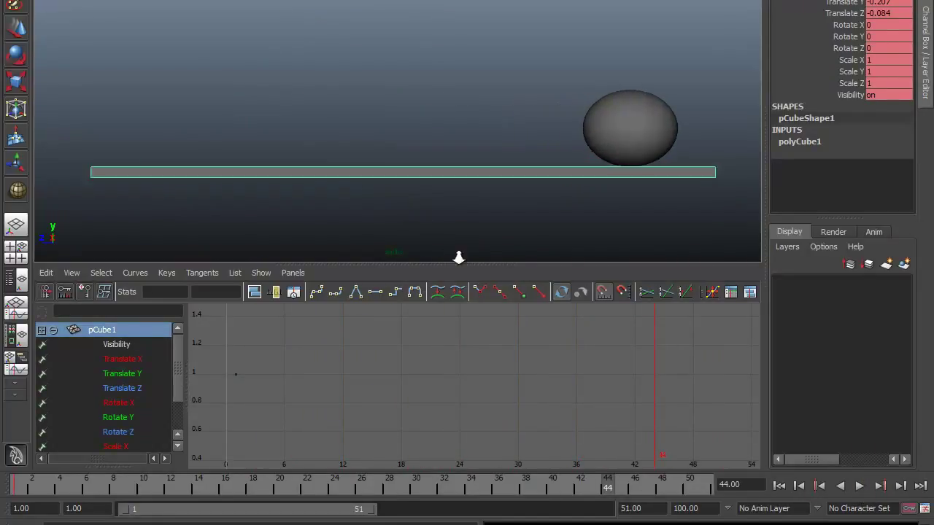
pyautogui.scroll(1, 443, 213)
pyautogui.moveTo(25, 494)
pyautogui.mouseDown()
pyautogui.moveTo(180, 499)
pyautogui.moveTo(22, 490)
pyautogui.mouseUp()
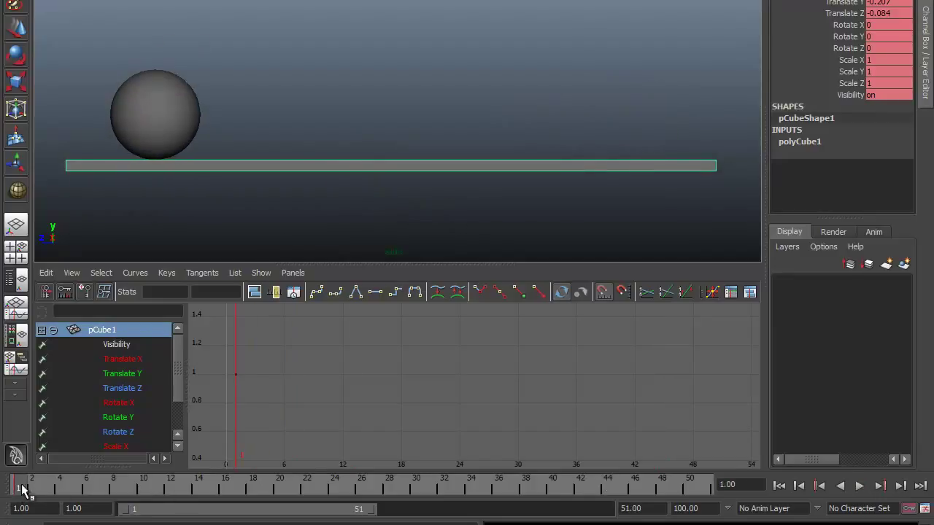
pyautogui.moveTo(25, 490)
pyautogui.mouseDown()
pyautogui.moveTo(128, 487)
pyautogui.moveTo(187, 502)
pyautogui.mouseUp()
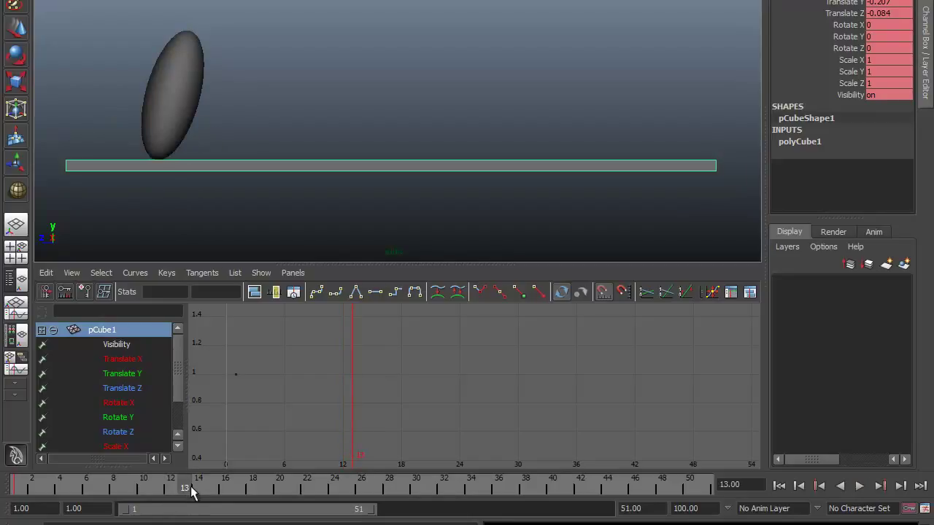
# Key the plank's resting position at frame 13 and push it down to -0.53 at frame 14.
pyautogui.moveTo(181, 492); pyautogui.dragTo(199, 493)
pyautogui.press('s')
pyautogui.press('w')
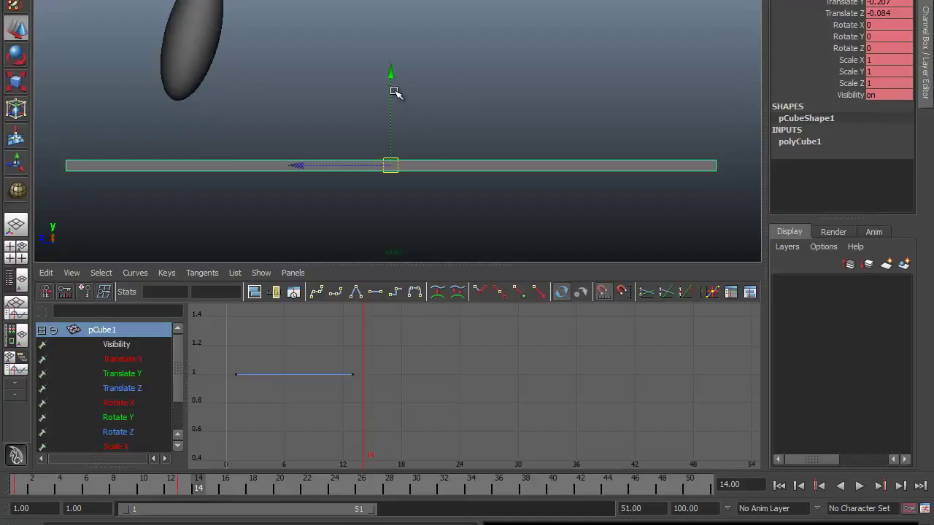
pyautogui.moveTo(391, 75); pyautogui.dragTo(390, 87)
# Raise the plank to -0.099 at frame 15 and scrub frames 13–16 to review the dip.
pyautogui.moveTo(203, 494); pyautogui.dragTo(210, 493)
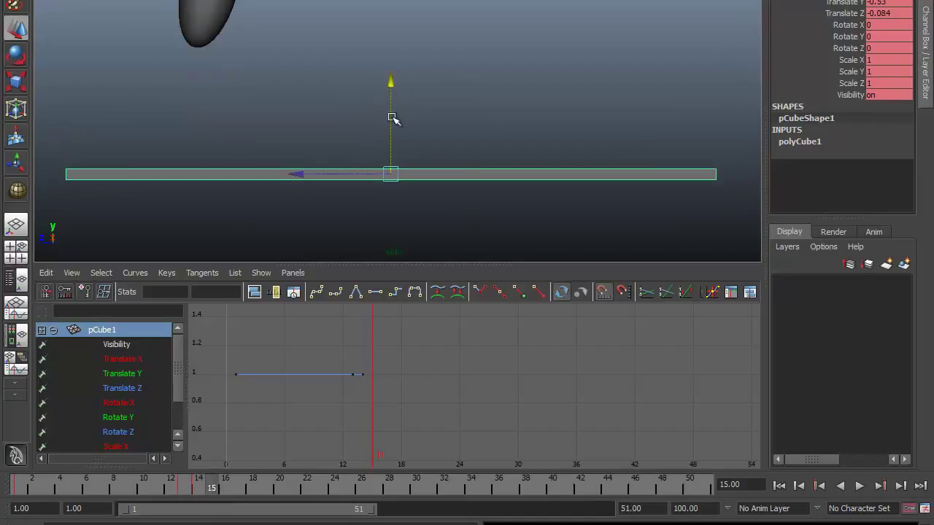
pyautogui.moveTo(390, 91); pyautogui.dragTo(390, 77)
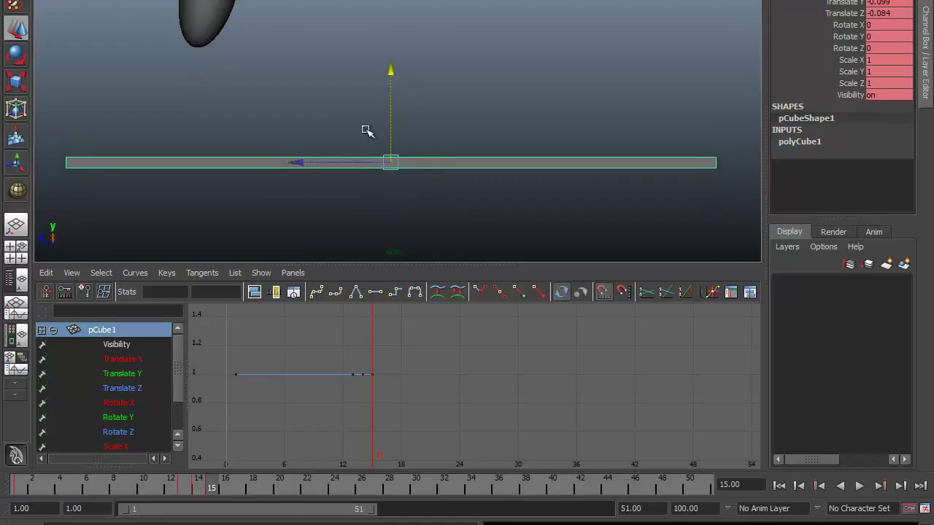
pyautogui.moveTo(204, 487); pyautogui.dragTo(184, 490)
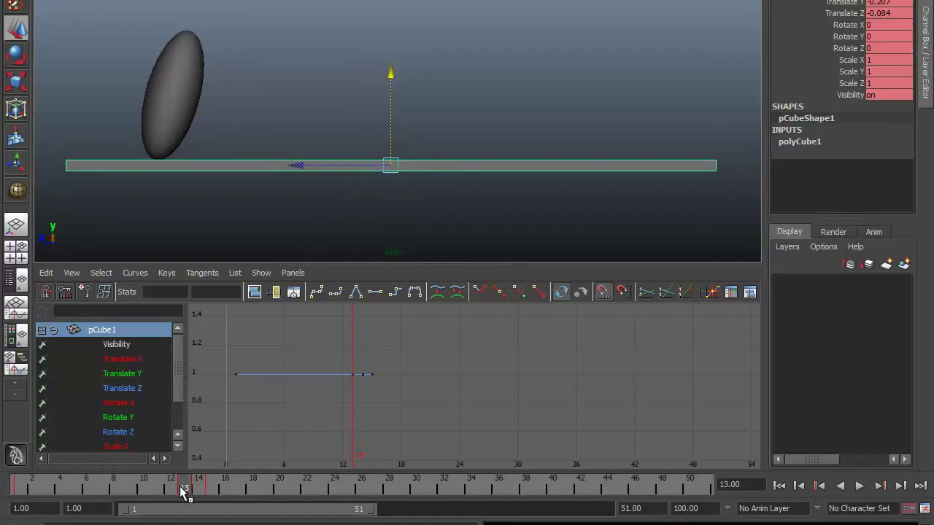
pyautogui.moveTo(184, 492)
pyautogui.mouseDown()
pyautogui.moveTo(244, 490)
pyautogui.moveTo(202, 488)
pyautogui.mouseUp()
# Isolate and frame the plank's Translate Y curve in the Graph Editor, centred on the dip.
pyautogui.press('a')
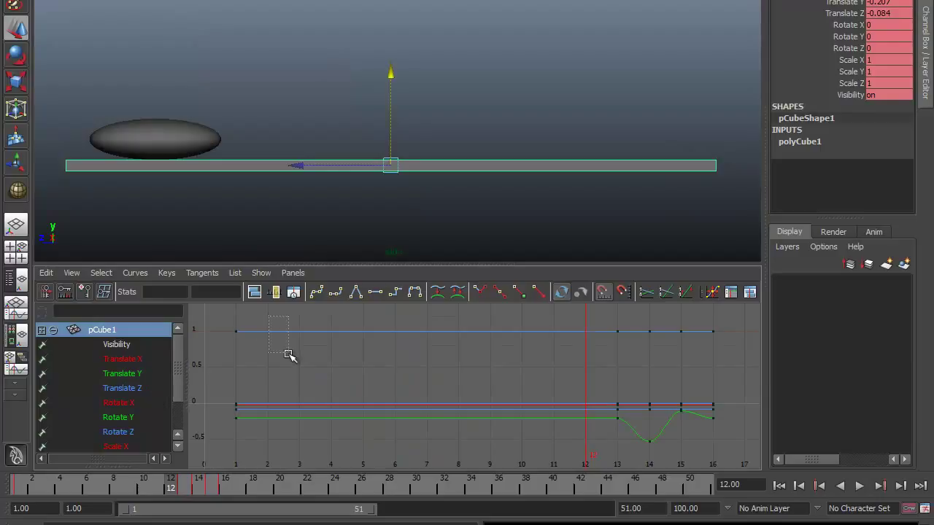
pyautogui.moveTo(288, 355); pyautogui.dragTo(289, 356)
pyautogui.click(350, 354)
pyautogui.click(436, 347)
pyautogui.scroll(-3, 181, 400)
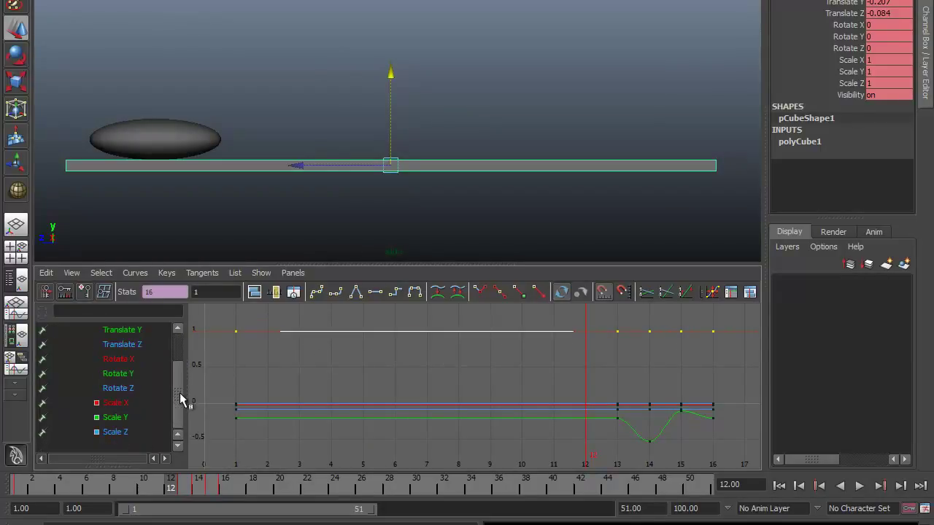
pyautogui.click(124, 433)
pyautogui.press('f')
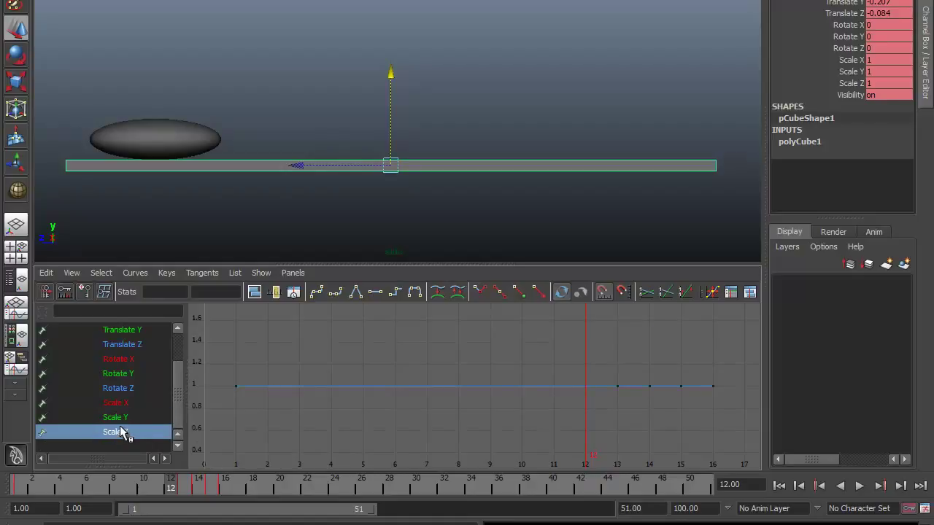
pyautogui.scroll(3, 178, 372)
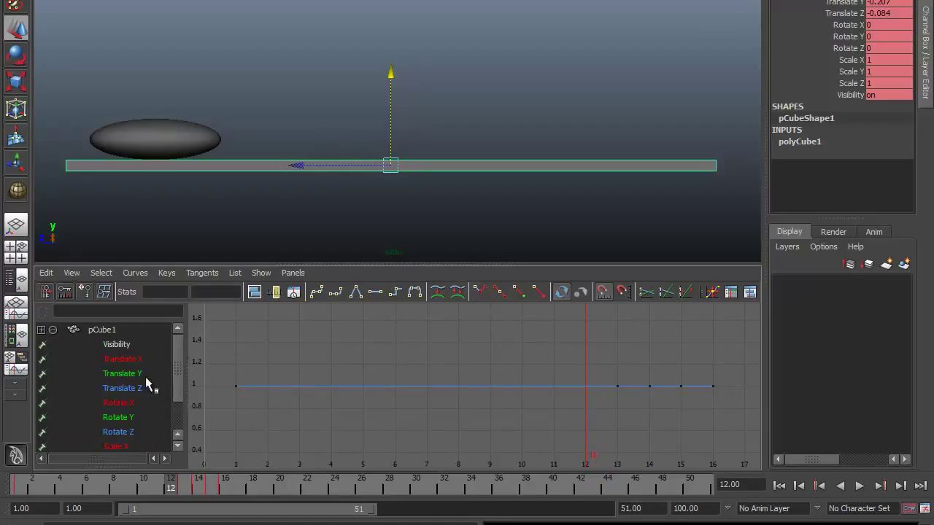
pyautogui.click(145, 381)
pyautogui.click(122, 373)
pyautogui.press('f')
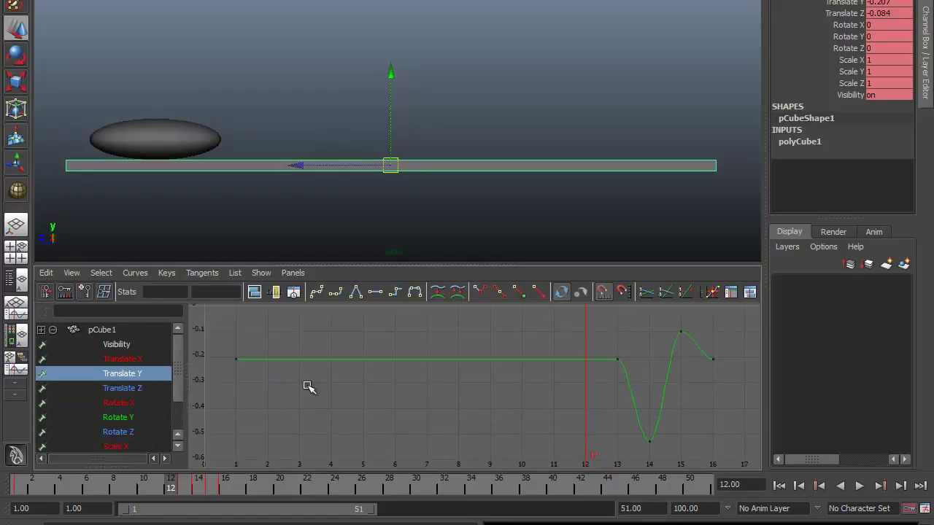
pyautogui.keyDown('alt'); pyautogui.moveTo(492, 369); pyautogui.dragTo(279, 354, button='middle'); pyautogui.keyUp('alt')
# Raise the frame-14 dip key to about -0.47 and lower the frame-15 rebound key to -0.147.
pyautogui.click(183, 490)
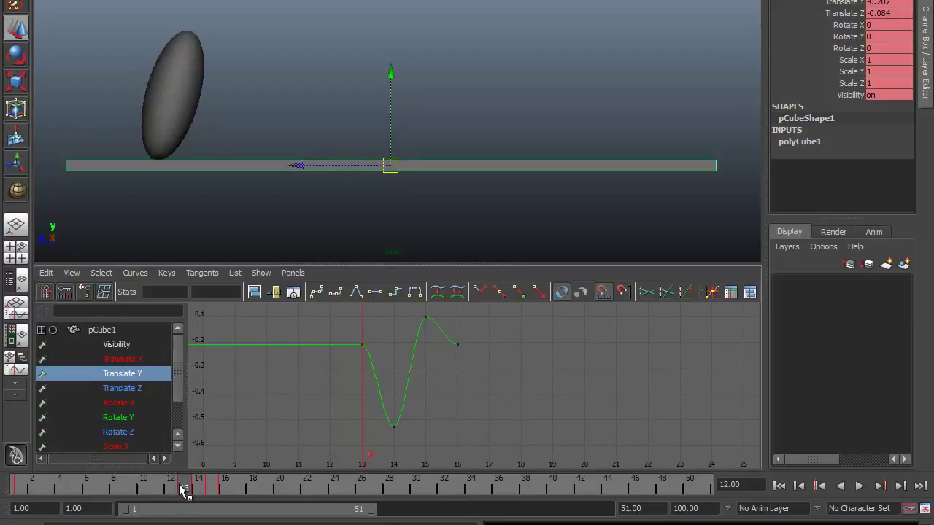
pyautogui.moveTo(182, 490); pyautogui.dragTo(211, 491)
pyautogui.keyDown('alt'); pyautogui.keyDown('shift'); pyautogui.moveTo(386, 377); pyautogui.dragTo(423, 378, button='right'); pyautogui.keyUp('shift'); pyautogui.keyUp('alt')
pyautogui.moveTo(392, 421); pyautogui.dragTo(390, 406, button='middle')
pyautogui.click(468, 312)
pyautogui.keyDown('alt'); pyautogui.moveTo(488, 351); pyautogui.dragTo(480, 394, button='middle'); pyautogui.keyUp('alt')
pyautogui.moveTo(179, 492)
pyautogui.mouseDown()
pyautogui.moveTo(255, 494)
pyautogui.moveTo(143, 494)
pyautogui.moveTo(527, 516)
pyautogui.moveTo(334, 496)
pyautogui.moveTo(522, 509)
pyautogui.moveTo(514, 508)
pyautogui.mouseUp()
pyautogui.moveTo(189, 496)
pyautogui.mouseDown()
pyautogui.moveTo(183, 486)
pyautogui.moveTo(225, 487)
pyautogui.mouseUp()
pyautogui.click(306, 491)
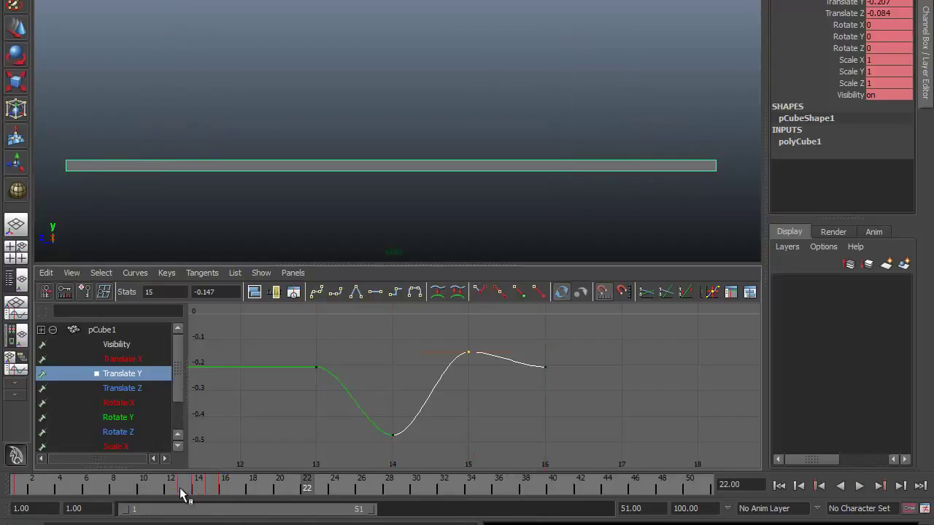
# Copy the plank's frame 13–17 dip keys and paste them at frame 37.
pyautogui.keyDown('shift'); pyautogui.moveTo(183, 494); pyautogui.dragTo(228, 493); pyautogui.keyUp('shift')
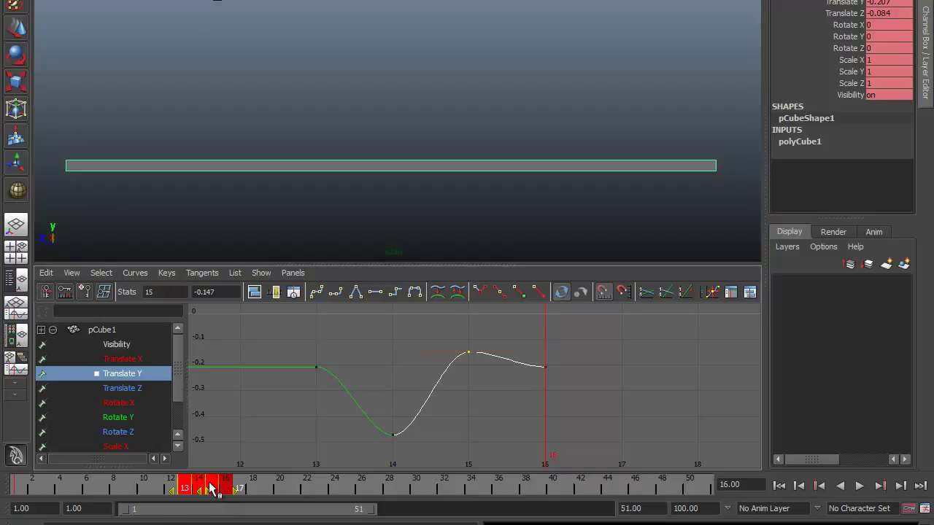
pyautogui.rightClick(210, 485)
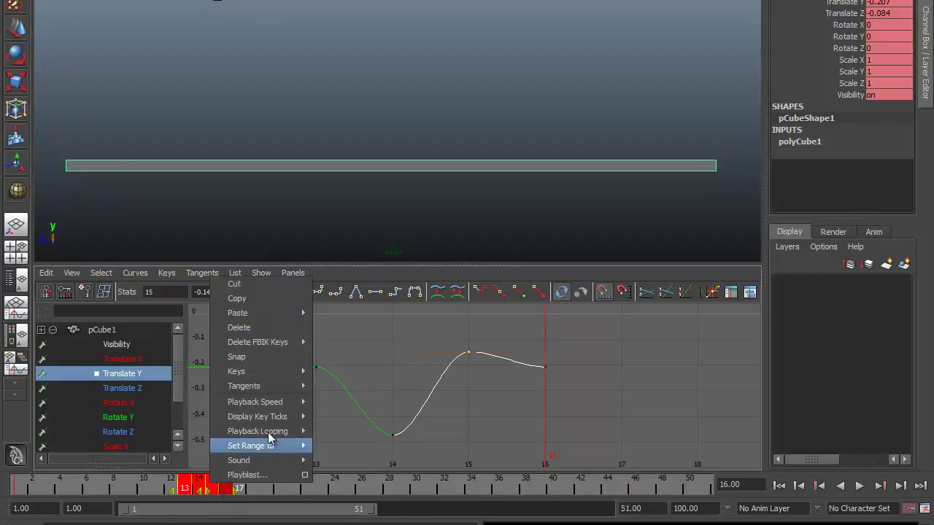
pyautogui.click(240, 303)
pyautogui.hotkey('alt', 'v')
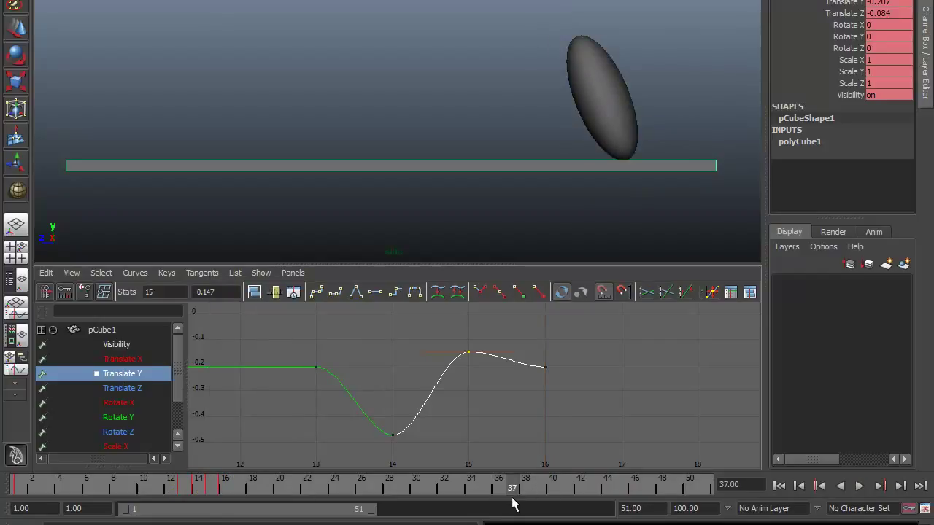
pyautogui.rightClick(513, 487)
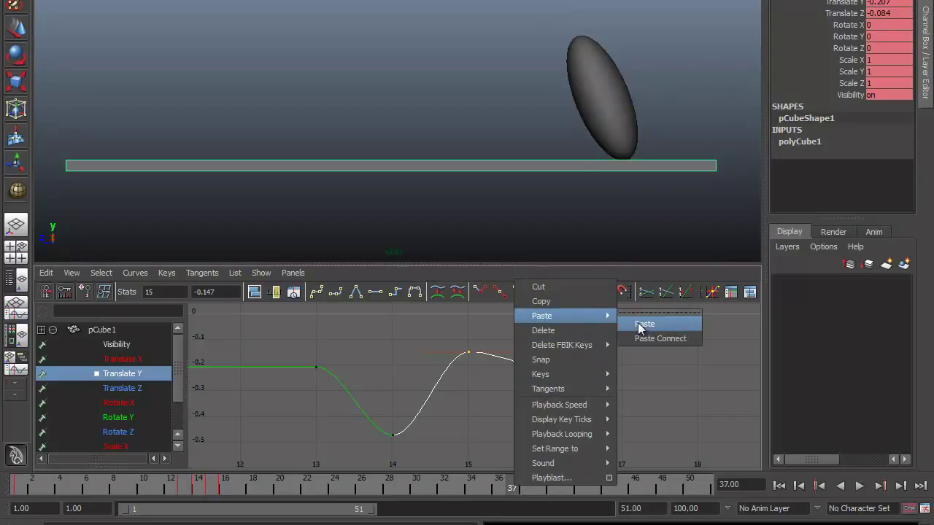
pyautogui.click(641, 326)
pyautogui.moveTo(515, 491)
pyautogui.mouseDown()
pyautogui.moveTo(256, 496)
pyautogui.moveTo(387, 513)
pyautogui.mouseUp()
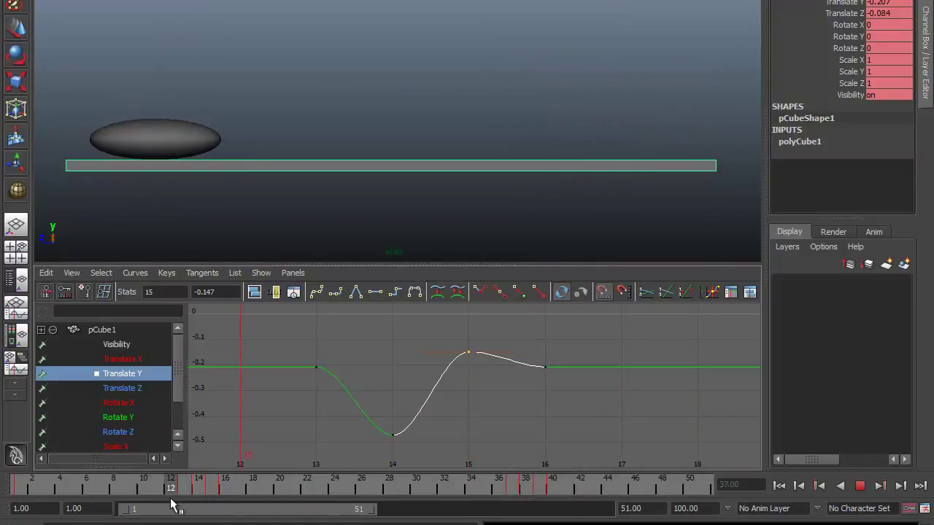
# Select the ball and frame its Translate Y curve around the second impact, frames 36–40.
pyautogui.moveTo(461, 518)
pyautogui.mouseDown()
pyautogui.moveTo(532, 520)
pyautogui.moveTo(523, 521)
pyautogui.mouseUp()
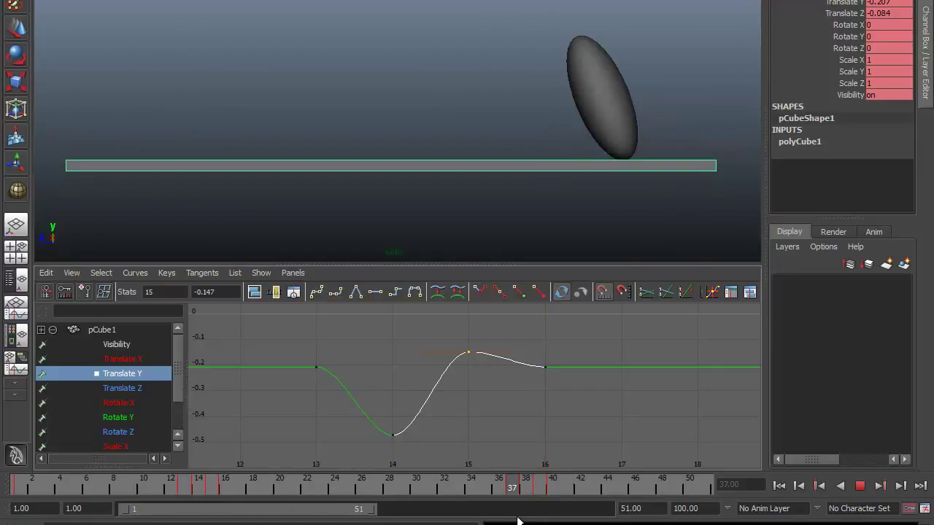
pyautogui.click(625, 146)
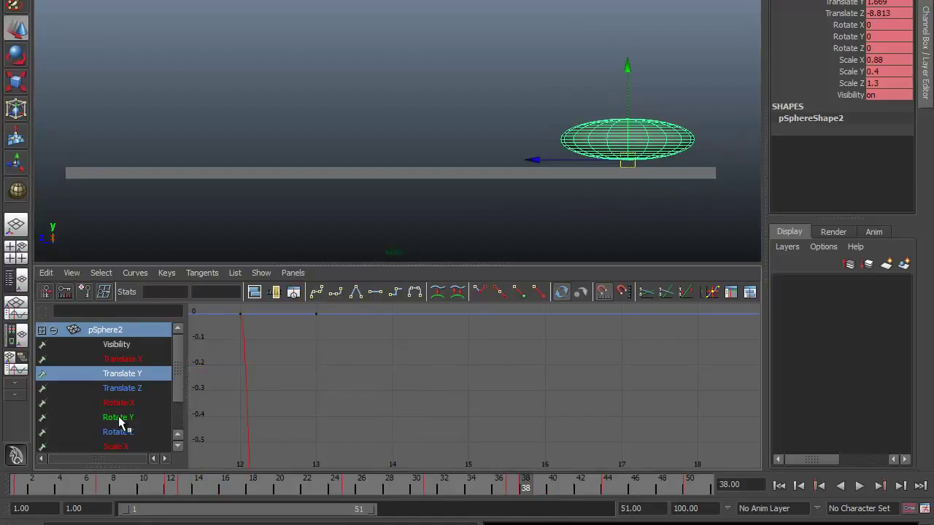
pyautogui.click(139, 376)
pyautogui.press('f')
pyautogui.moveTo(554, 384)
pyautogui.keyDown('alt'); pyautogui.mouseDown(button='right')
pyautogui.moveTo(537, 363)
pyautogui.moveTo(427, 371)
pyautogui.moveTo(504, 402)
pyautogui.moveTo(525, 448)
pyautogui.mouseUp(button='right'); pyautogui.keyUp('alt')
pyautogui.keyDown('alt'); pyautogui.moveTo(526, 448); pyautogui.dragTo(546, 438, button='middle'); pyautogui.keyUp('alt')
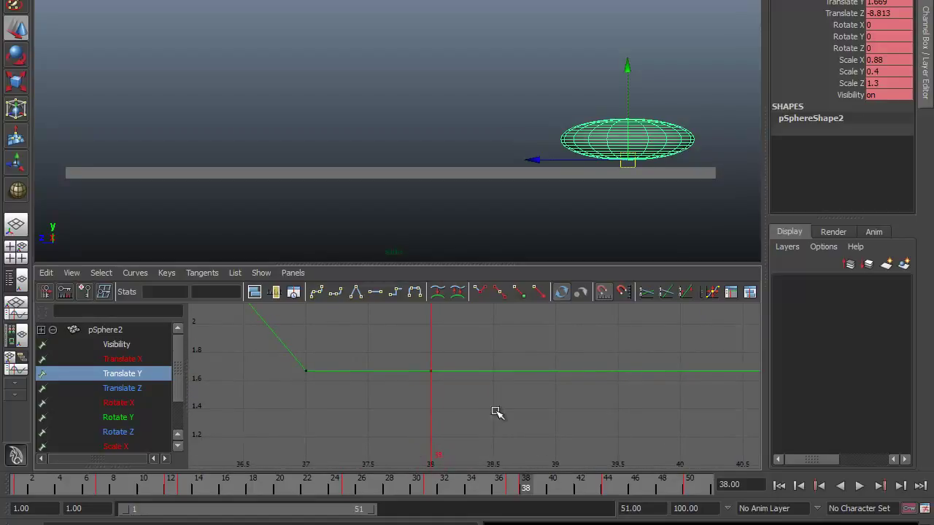
pyautogui.hotkey('alt', 'v')
pyautogui.moveTo(527, 496); pyautogui.dragTo(554, 499)
pyautogui.keyDown('alt'); pyautogui.moveTo(635, 385); pyautogui.dragTo(562, 385, button='middle'); pyautogui.keyUp('alt')
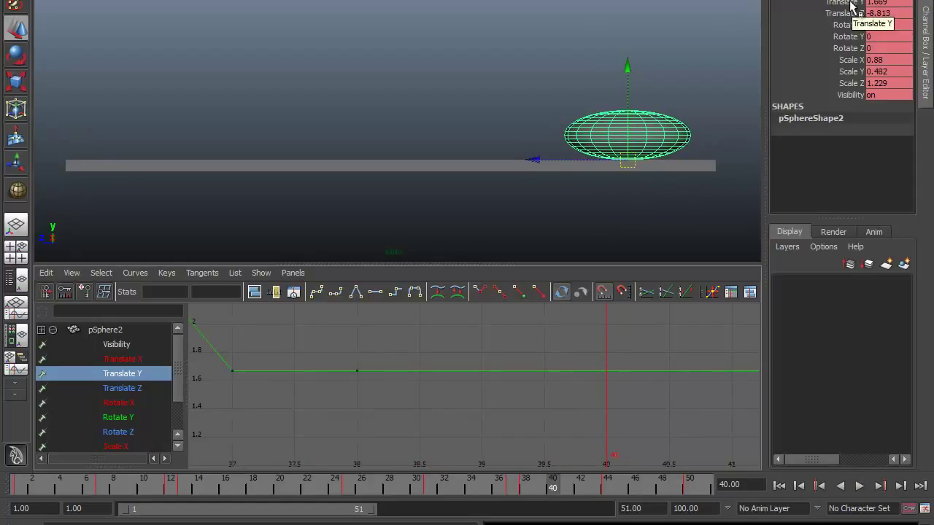
# Key the ball's Translate Y at frame 40, lower it to 1.427 at 38, raise it to 1.763 at 39.
pyautogui.rightClick(851, 5)
pyautogui.click(849, 26)
pyautogui.moveTo(546, 490)
pyautogui.mouseDown()
pyautogui.moveTo(516, 496)
pyautogui.moveTo(525, 494)
pyautogui.mouseUp()
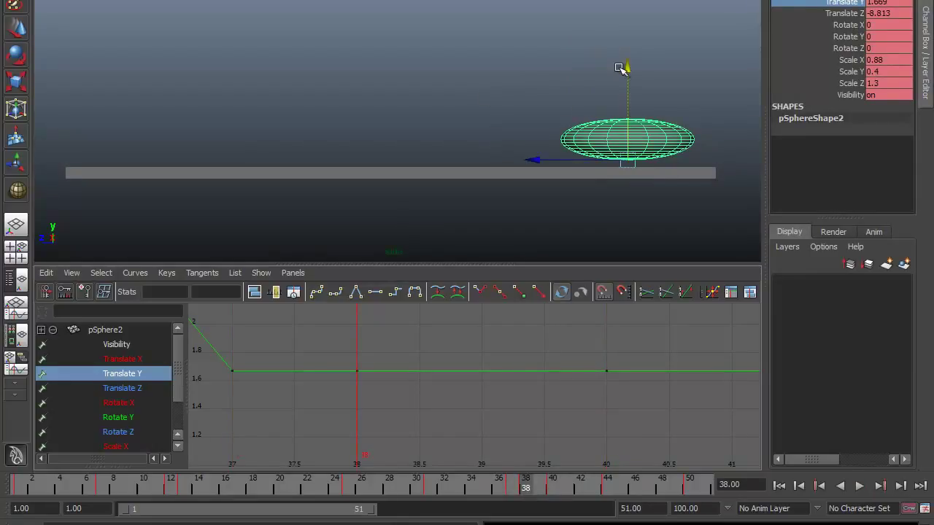
pyautogui.moveTo(630, 70); pyautogui.dragTo(631, 81)
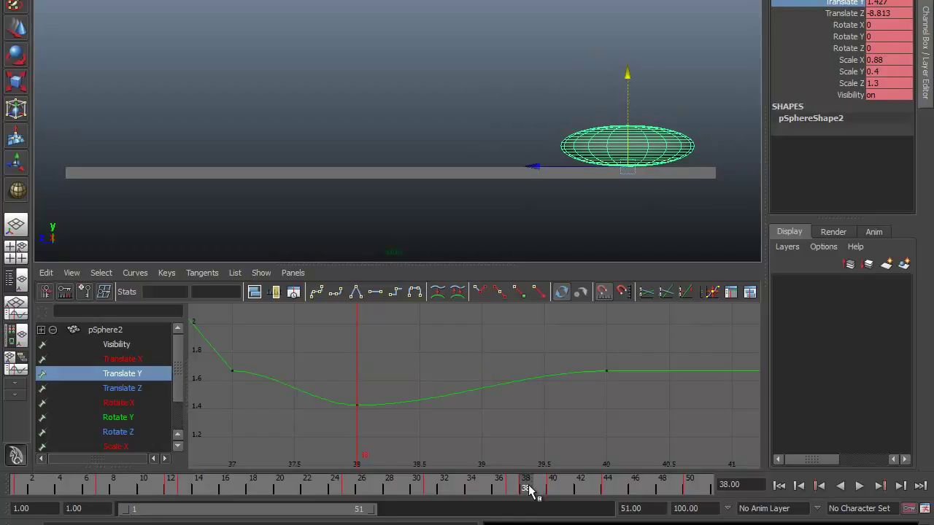
pyautogui.moveTo(530, 492); pyautogui.dragTo(539, 492)
pyautogui.moveTo(626, 71); pyautogui.dragTo(626, 62)
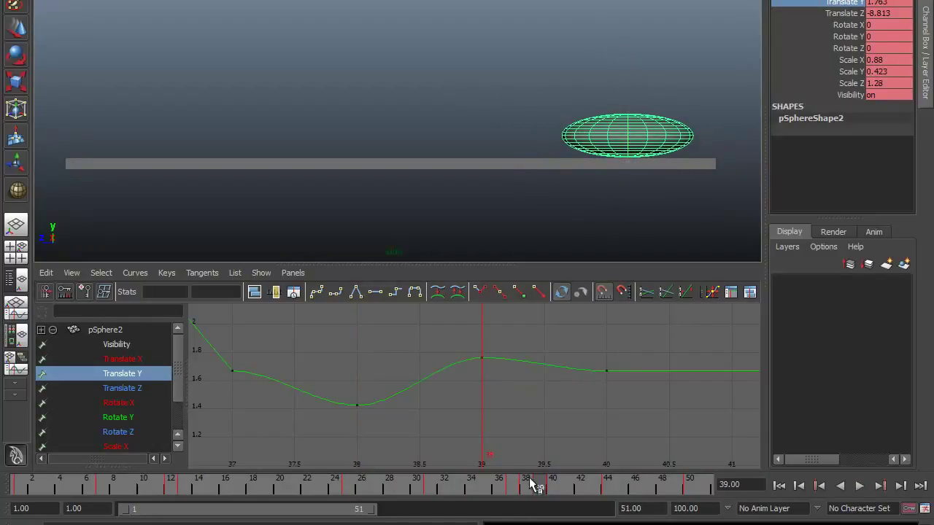
pyautogui.hotkey('alt', 'v')
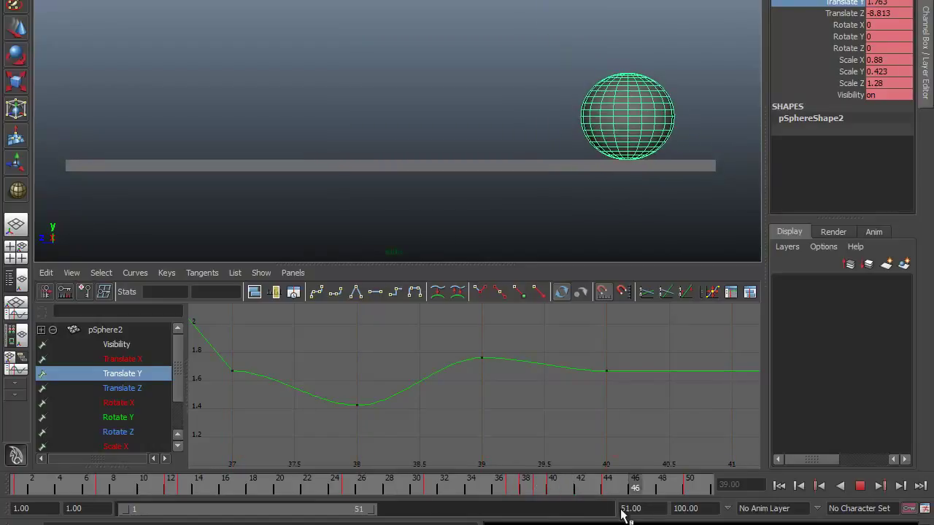
# Stop playback, return to frame 1, deselect, and reframe the camera on the ball and plank.
pyautogui.hotkey('alt', 'v')
pyautogui.hotkey('alt', 'shift', 'v')
pyautogui.click(263, 117)
pyautogui.press('5')
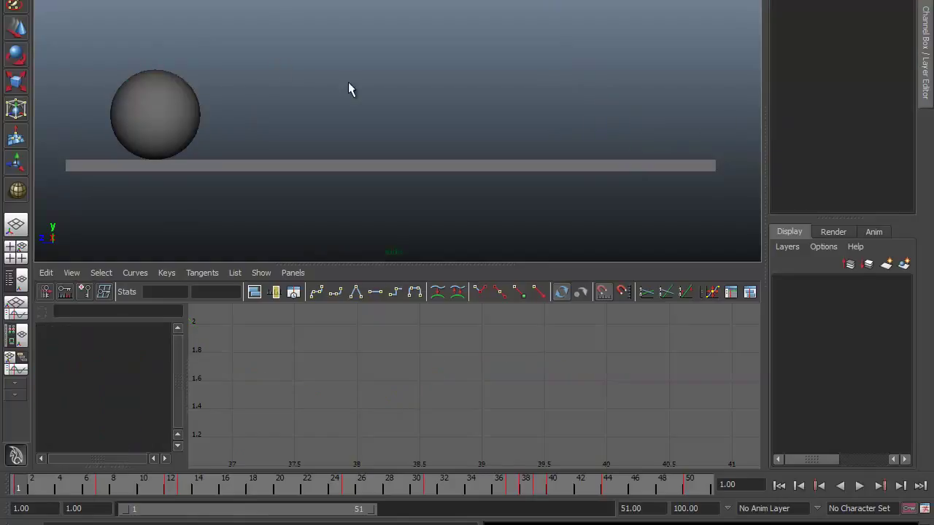
pyautogui.keyDown('alt'); pyautogui.moveTo(348, 86); pyautogui.dragTo(463, 341, button='middle'); pyautogui.keyUp('alt')
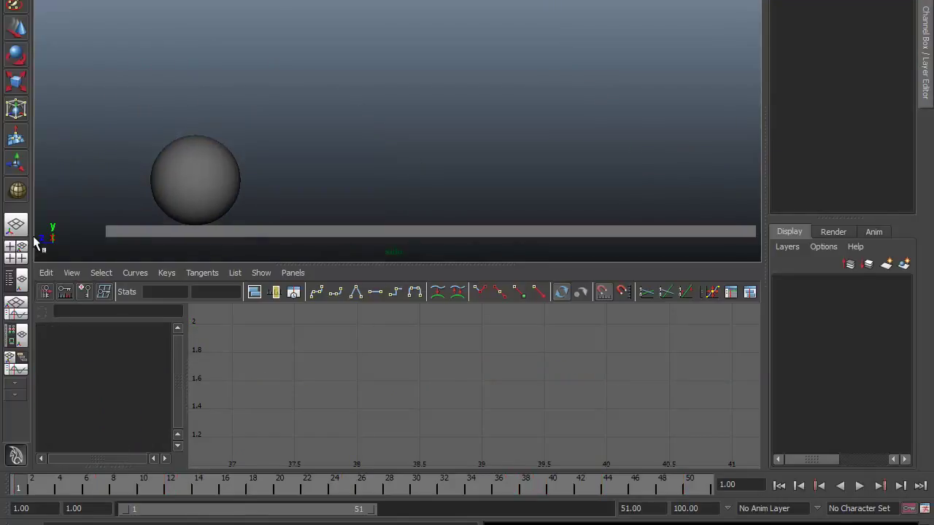
pyautogui.moveTo(428, 152)
pyautogui.keyDown('alt'); pyautogui.mouseDown()
pyautogui.moveTo(348, 158)
pyautogui.moveTo(135, 88)
pyautogui.moveTo(296, 122)
pyautogui.moveTo(234, 102)
pyautogui.moveTo(264, 132)
pyautogui.mouseUp(); pyautogui.keyUp('alt')
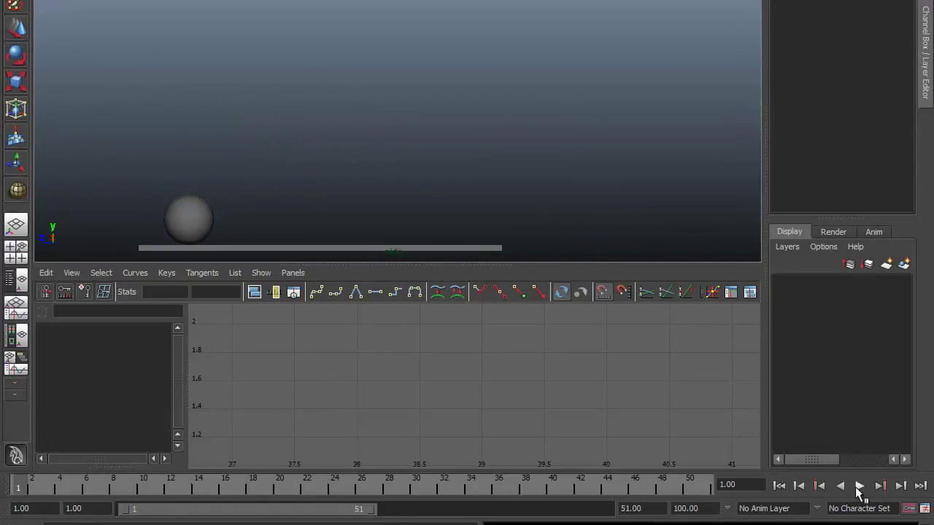
pyautogui.keyDown('alt'); pyautogui.moveTo(447, 69); pyautogui.dragTo(438, 62, button='middle'); pyautogui.keyUp('alt')
# Play the animation, enlarge the viewport above the graph, and scrub frames 1 through 36.
pyautogui.click(859, 487)
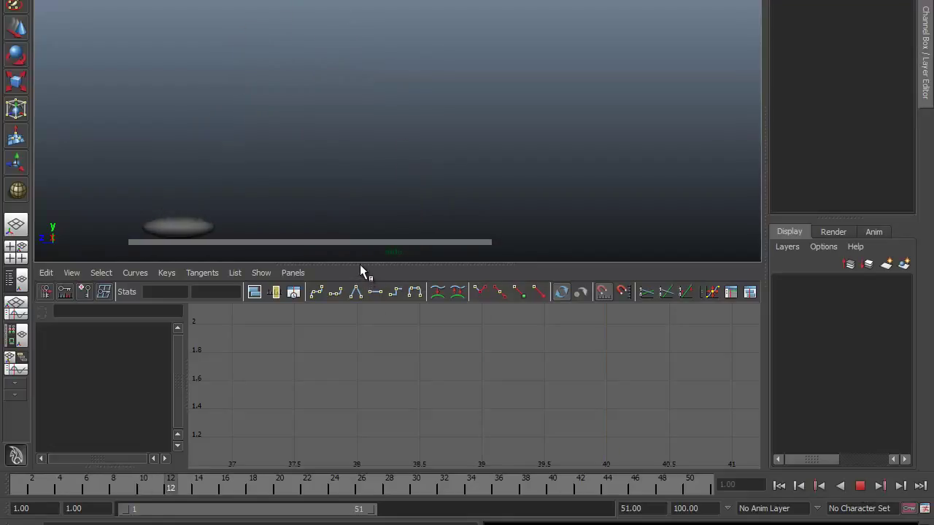
pyautogui.moveTo(361, 264); pyautogui.dragTo(362, 349)
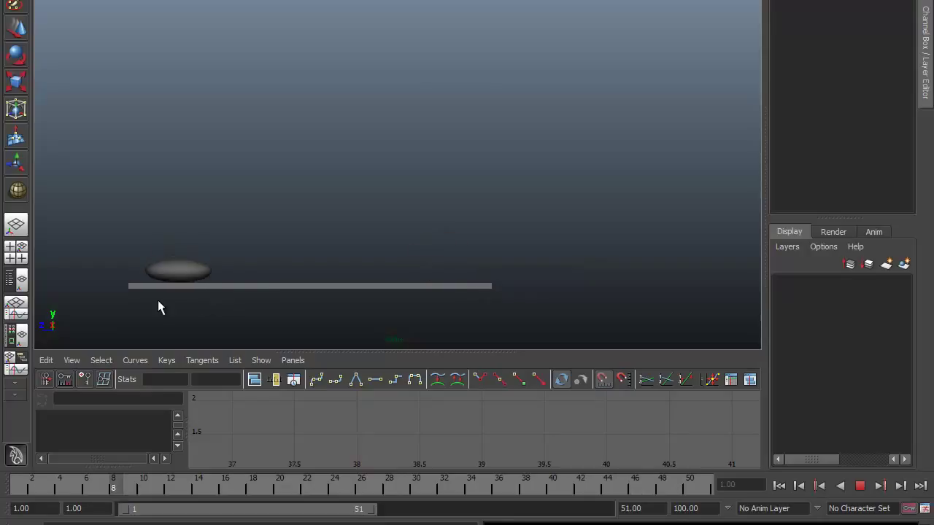
pyautogui.moveTo(14, 488); pyautogui.dragTo(222, 502)
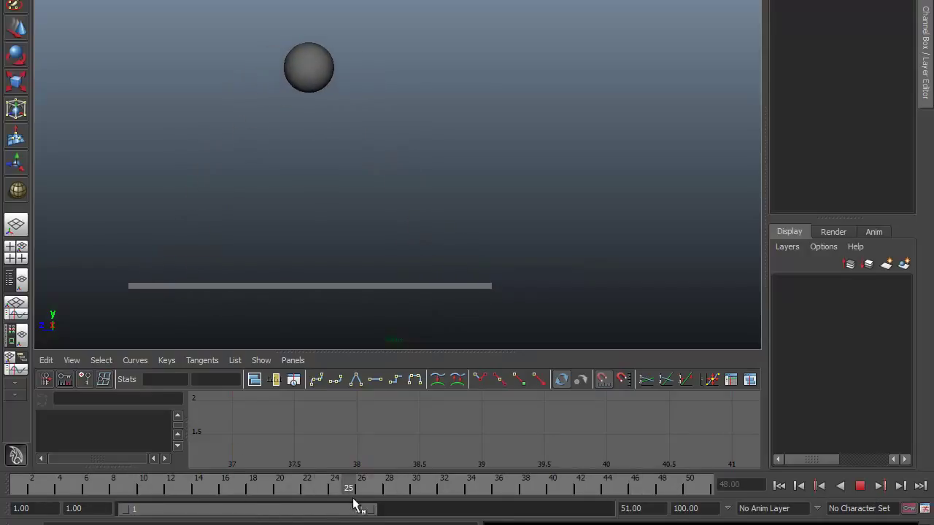
pyautogui.moveTo(222, 502)
pyautogui.mouseDown()
pyautogui.moveTo(498, 503)
pyautogui.moveTo(73, 469)
pyautogui.moveTo(533, 474)
pyautogui.moveTo(410, 477)
pyautogui.moveTo(41, 449)
pyautogui.moveTo(520, 474)
pyautogui.mouseUp()
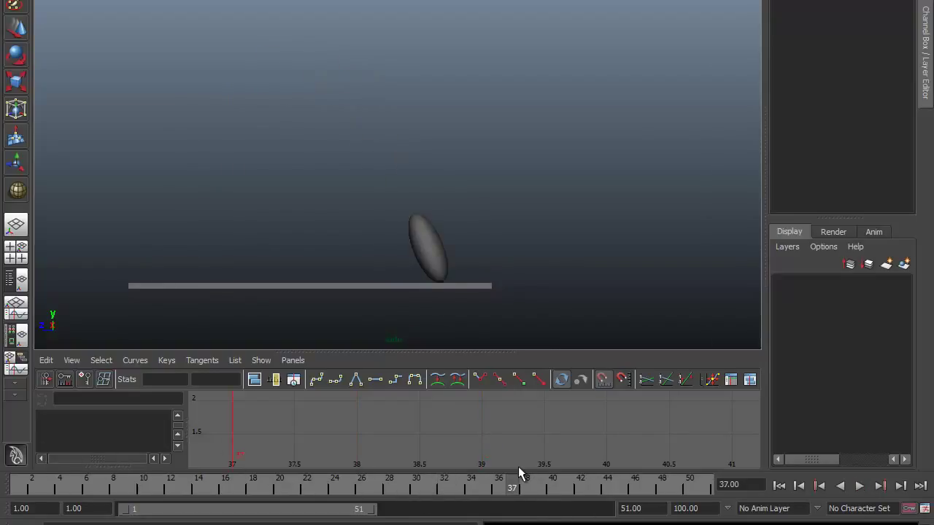